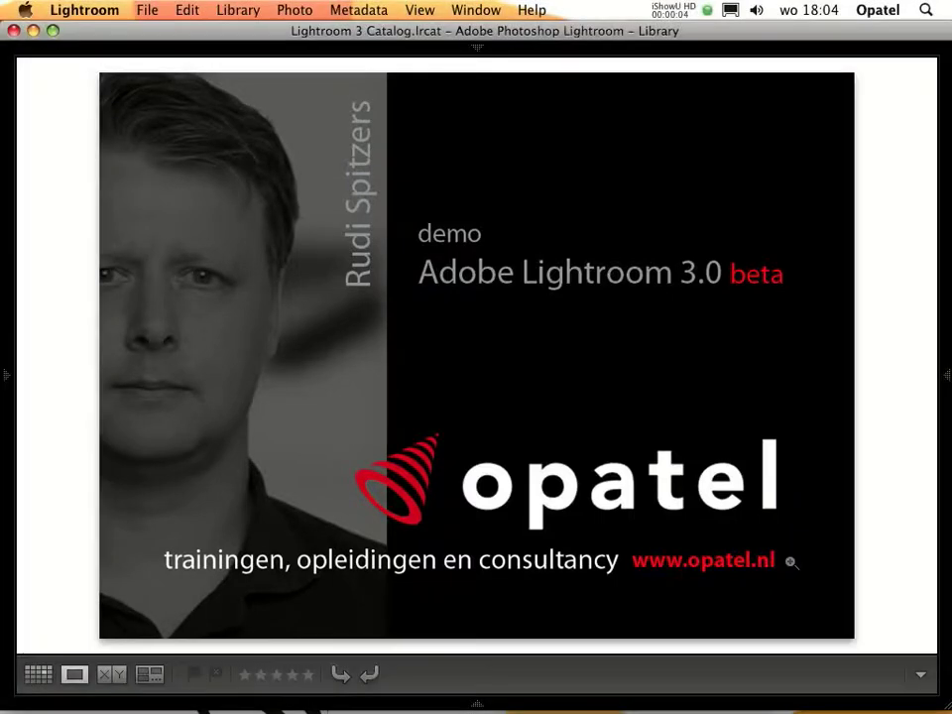
- Exit full-screen view with Shift+Tab to restore the Library side panels and filmstrip
key("shift+Tab")
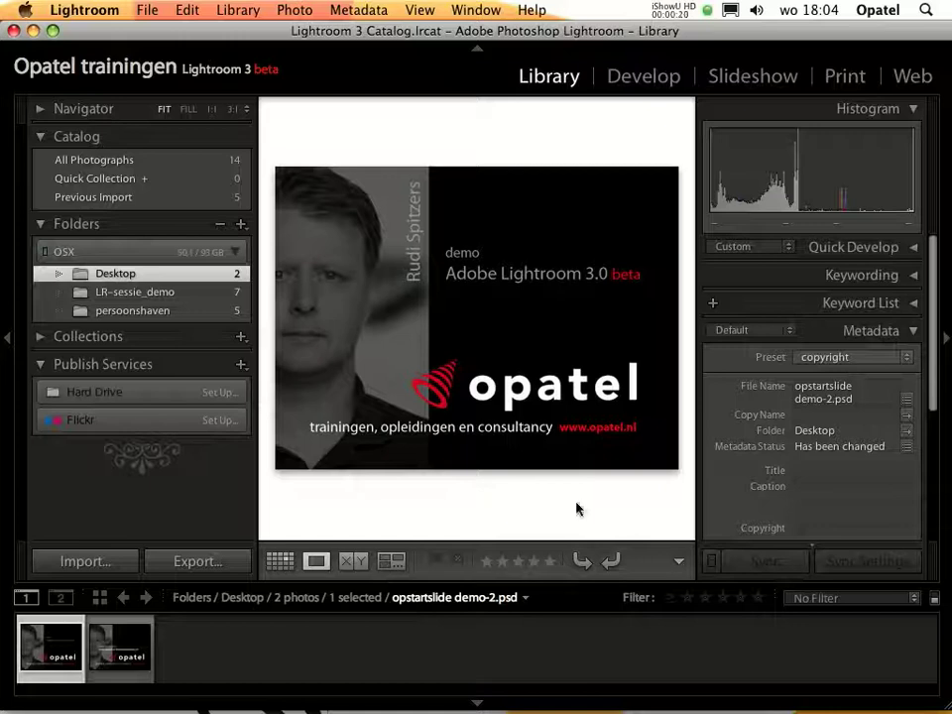
- Show the LR-sessie_demo folder's harbour photos in the Slideshow module
left_click(154, 296)
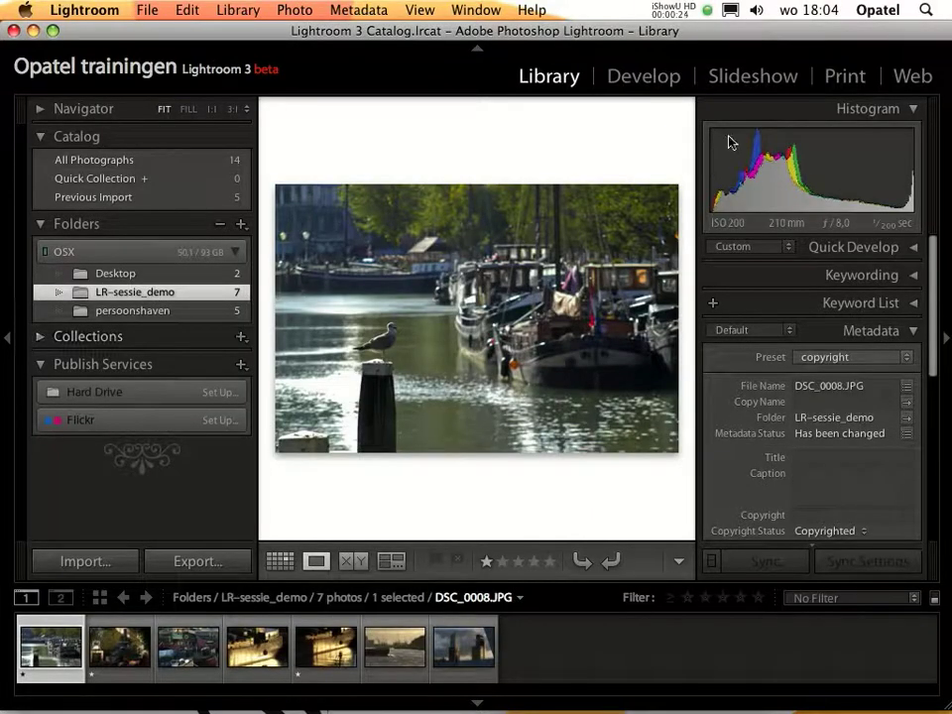
left_click(753, 77)
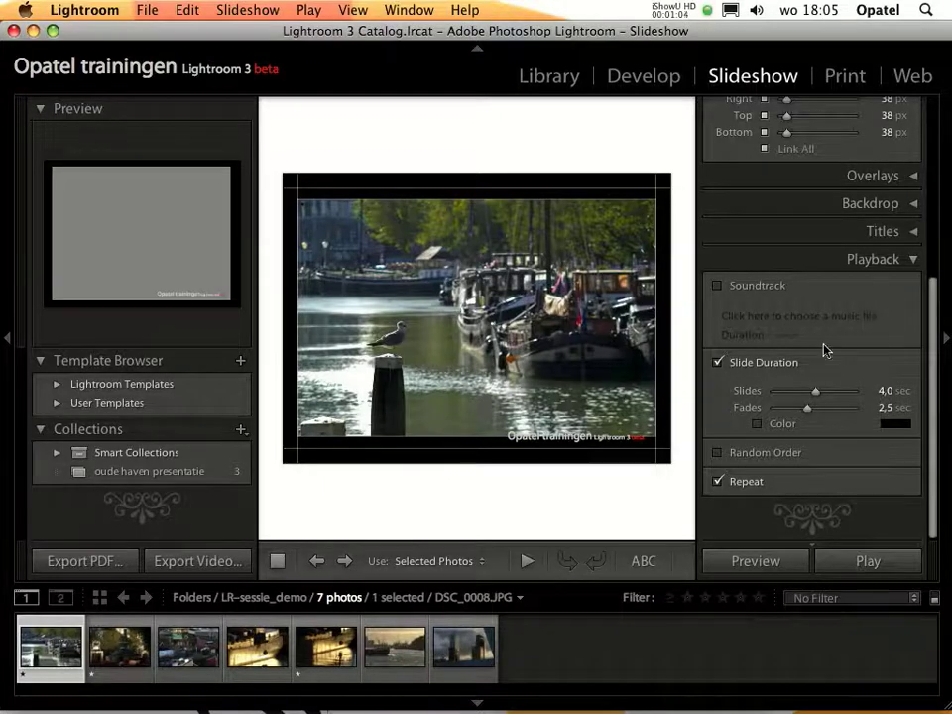
left_click(207, 562)
left_click(458, 261)
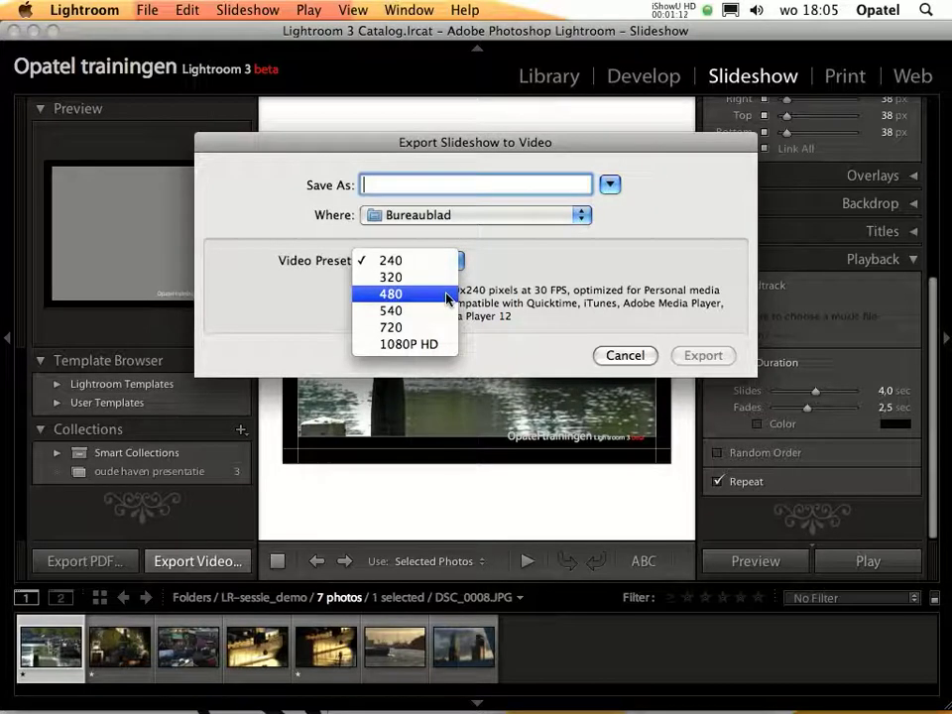
left_click(447, 295)
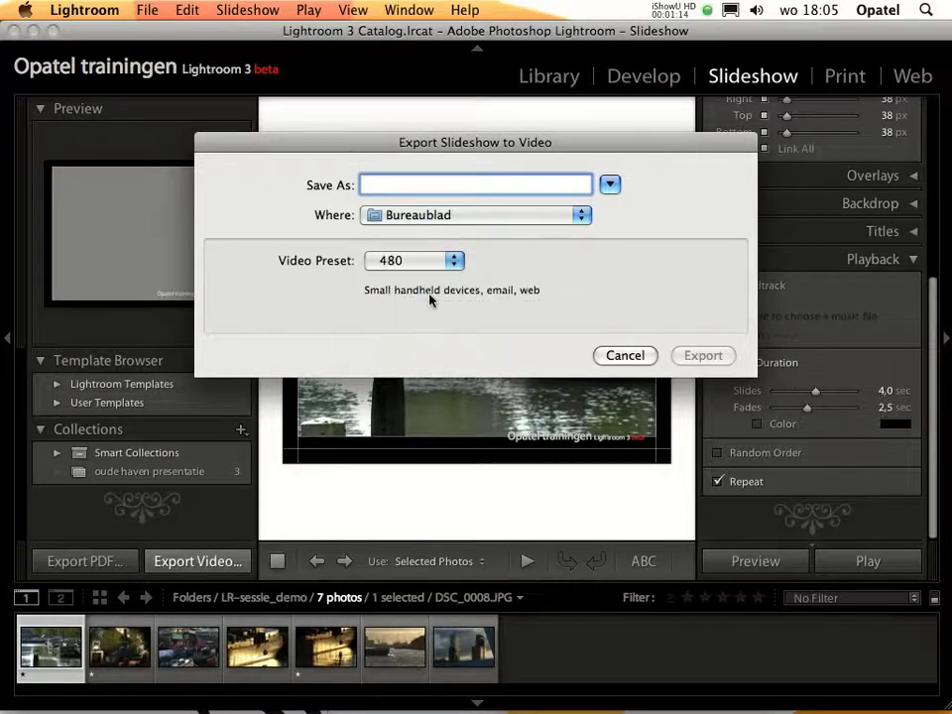
left_click(447, 260)
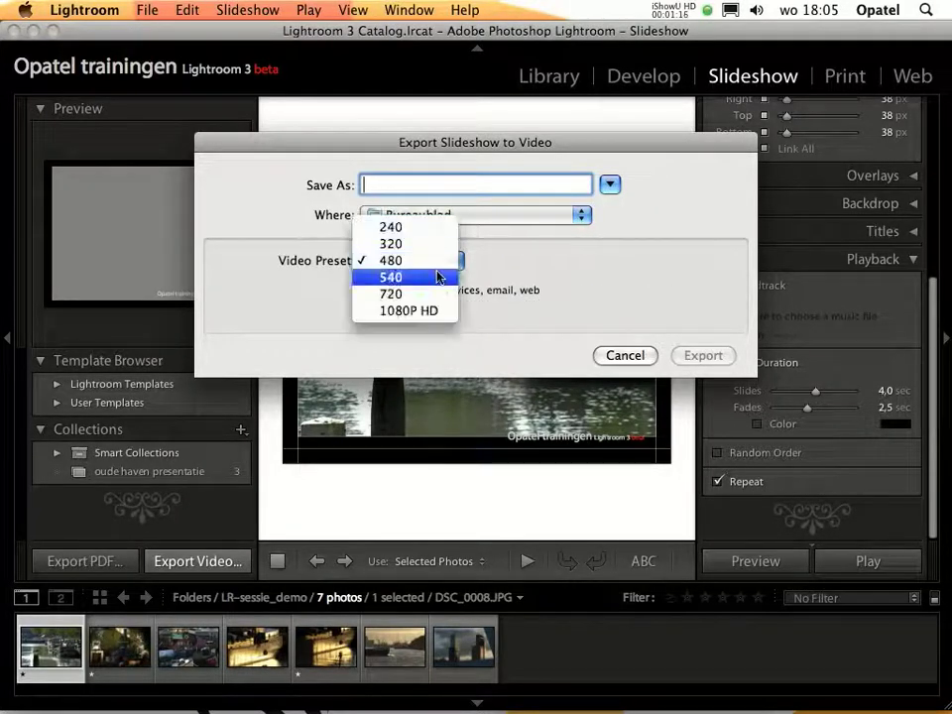
left_click(437, 277)
left_click(452, 262)
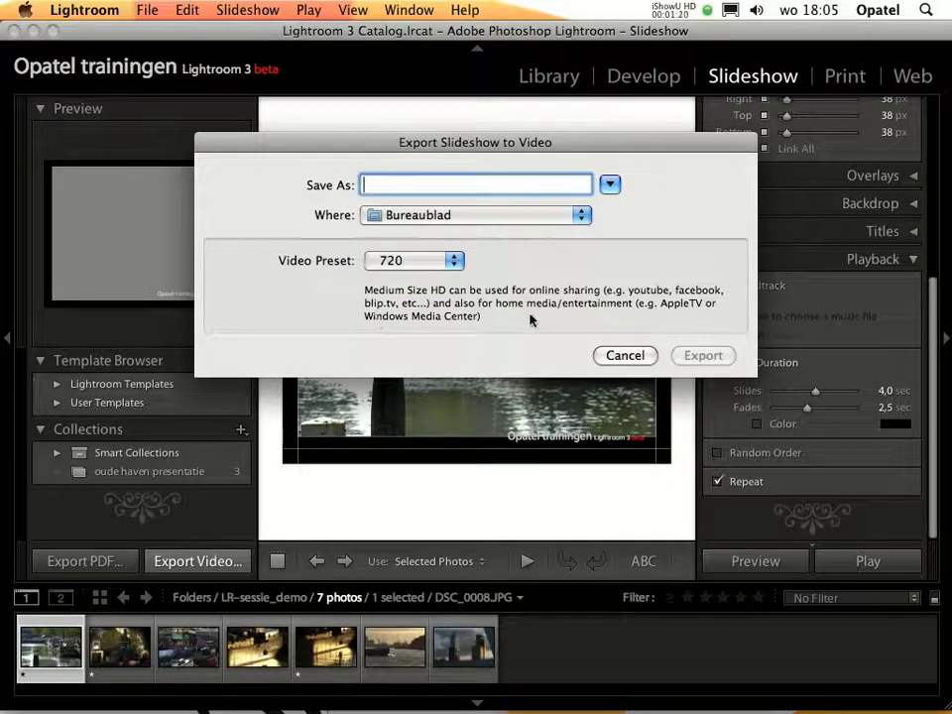
left_click(633, 357)
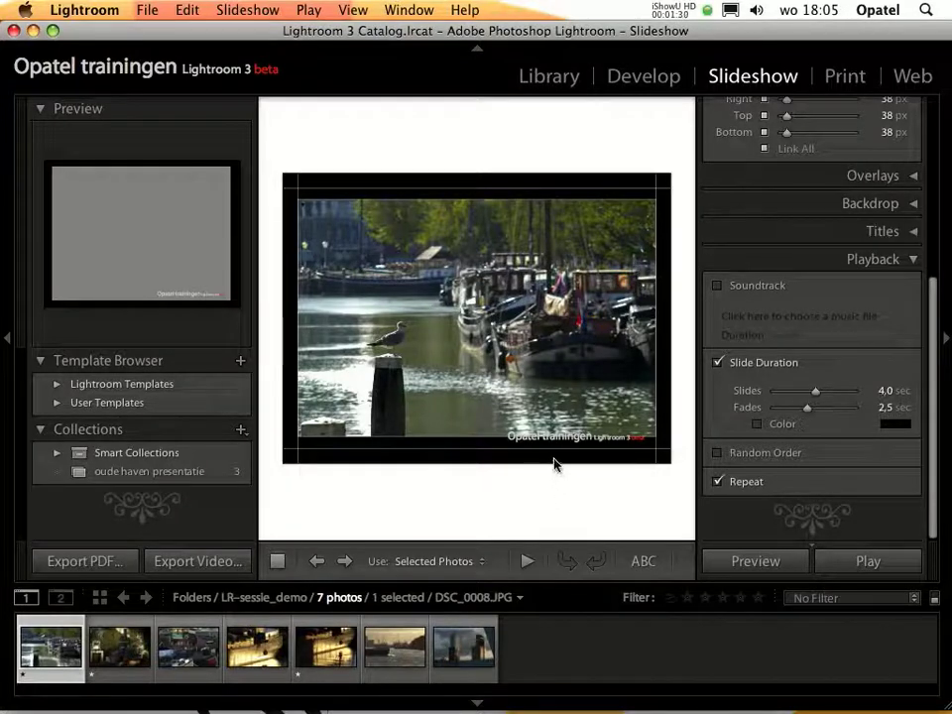
- Switch to the Print module and choose the Custom Package layout style
left_click(838, 79)
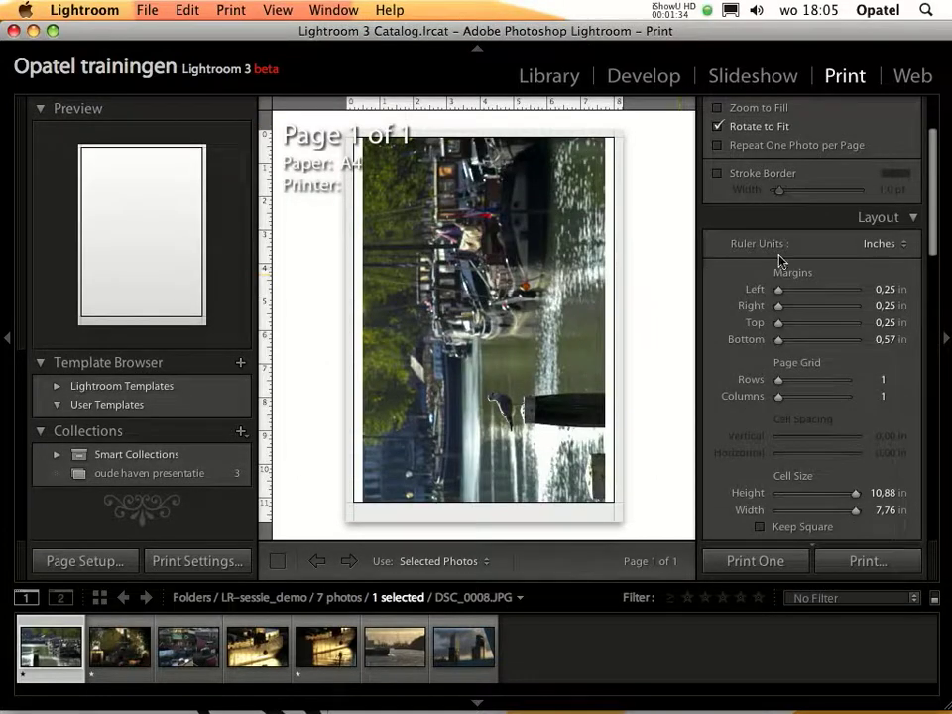
left_click_drag(929, 206, 928, 153)
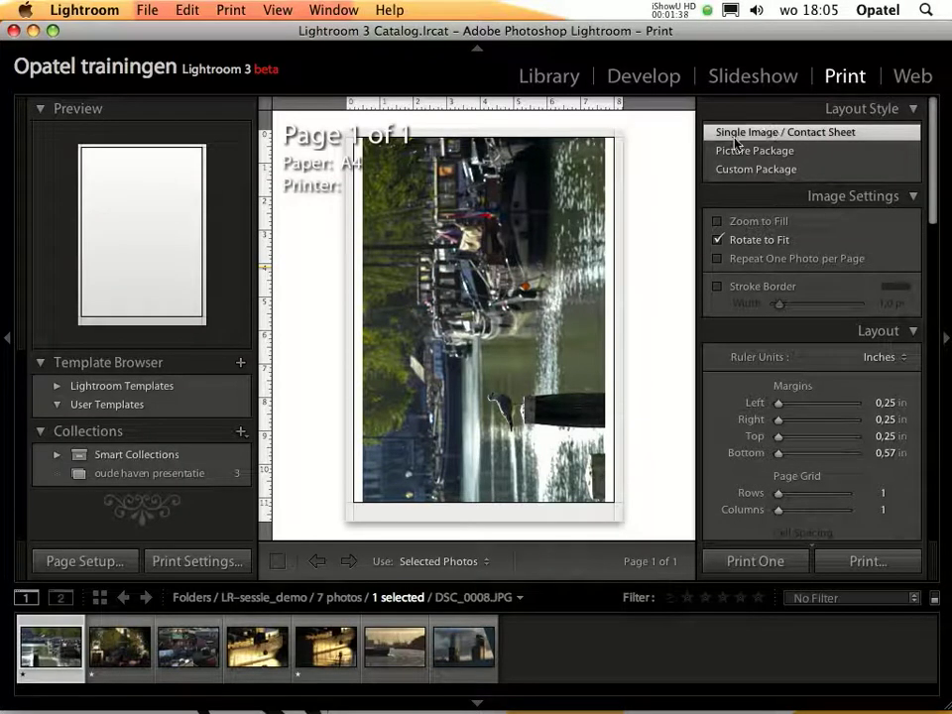
left_click(791, 171)
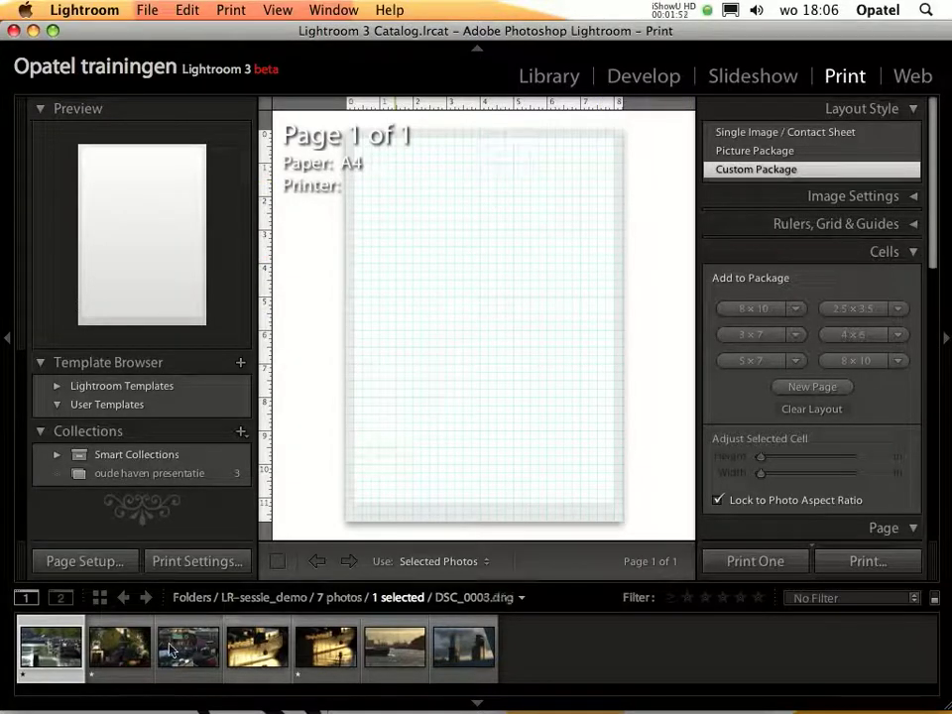
- Place the first harbour photo on the page and enlarge it near the top
left_click_drag(199, 650, 410, 506)
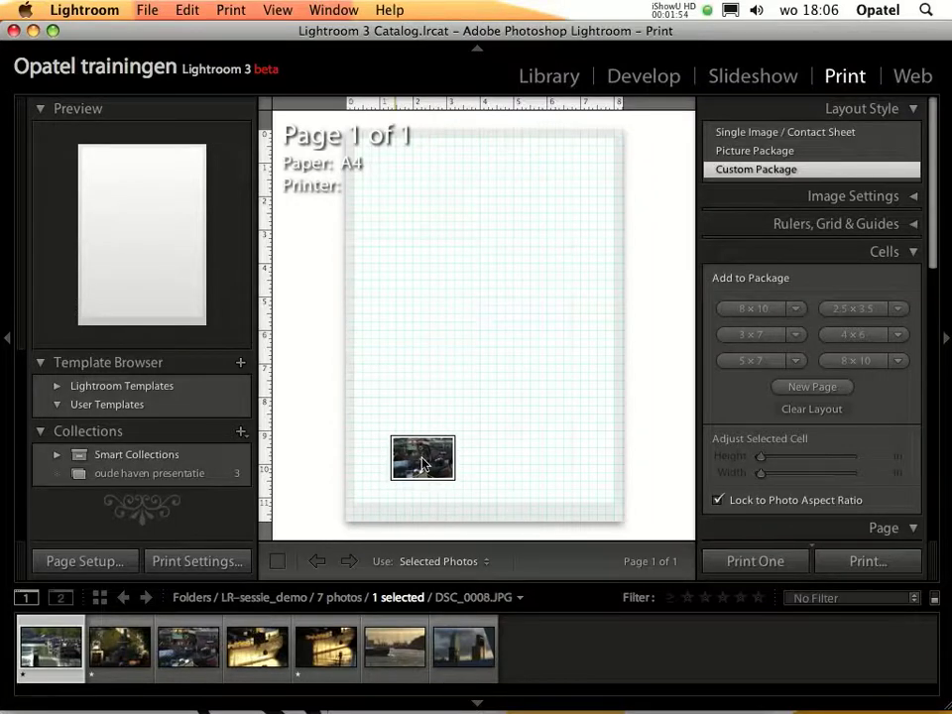
left_click_drag(474, 424, 517, 383)
mouse_move(469, 458)
left_mouse_down()
mouse_move(559, 211)
mouse_move(547, 228)
left_mouse_up()
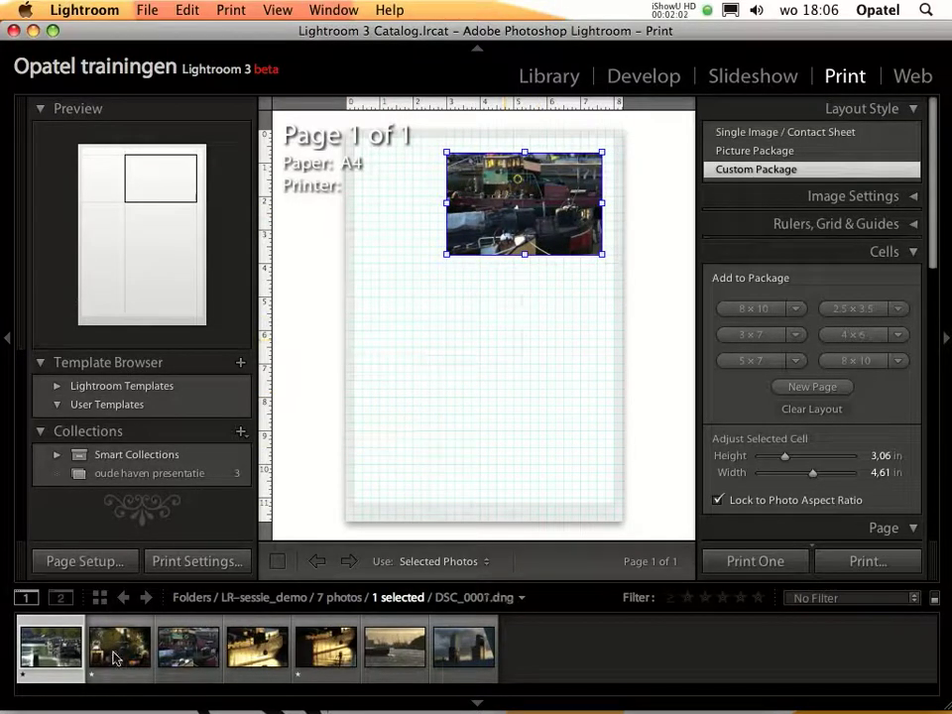
- Add the second harbour photo below the first, sized to about 3,02 × 4,54 in
left_click_drag(114, 658, 479, 306)
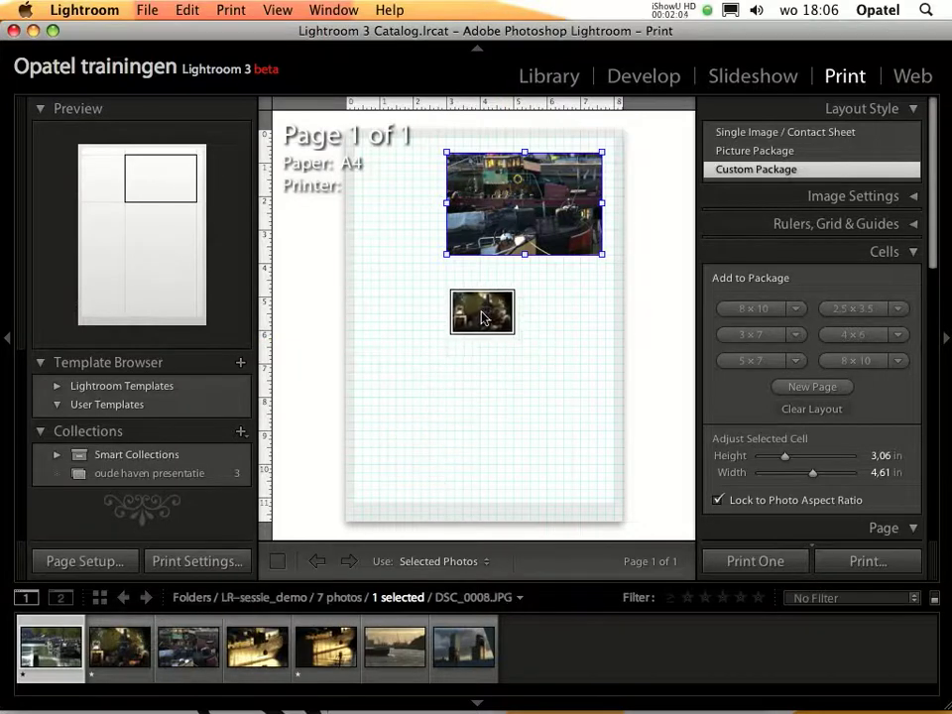
left_click_drag(480, 309, 558, 305)
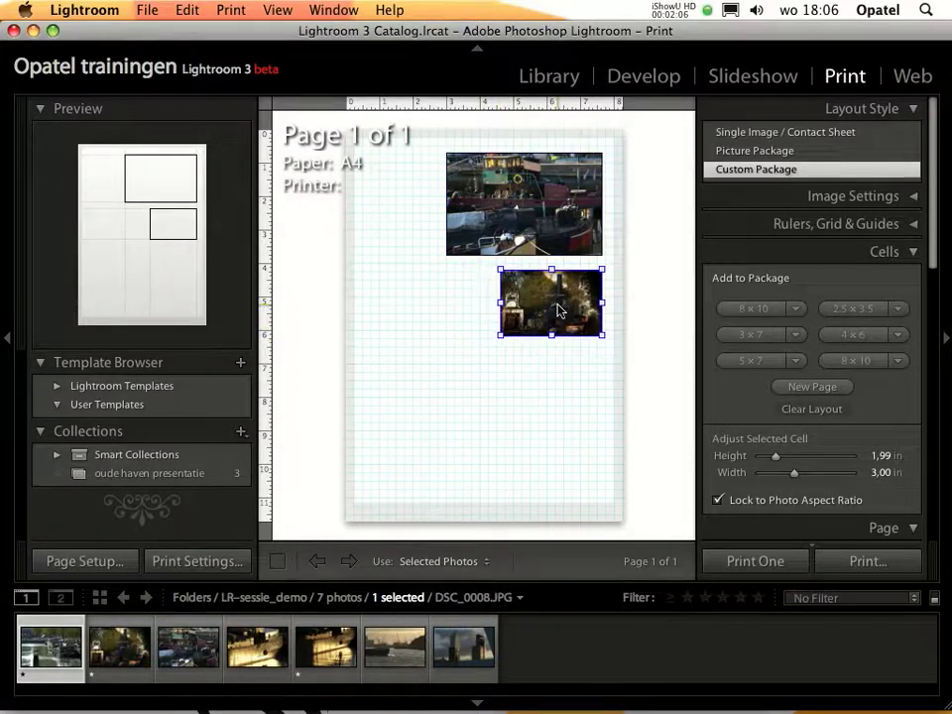
mouse_move(500, 329)
left_mouse_down()
mouse_move(458, 357)
mouse_move(459, 368)
mouse_move(449, 363)
left_mouse_up()
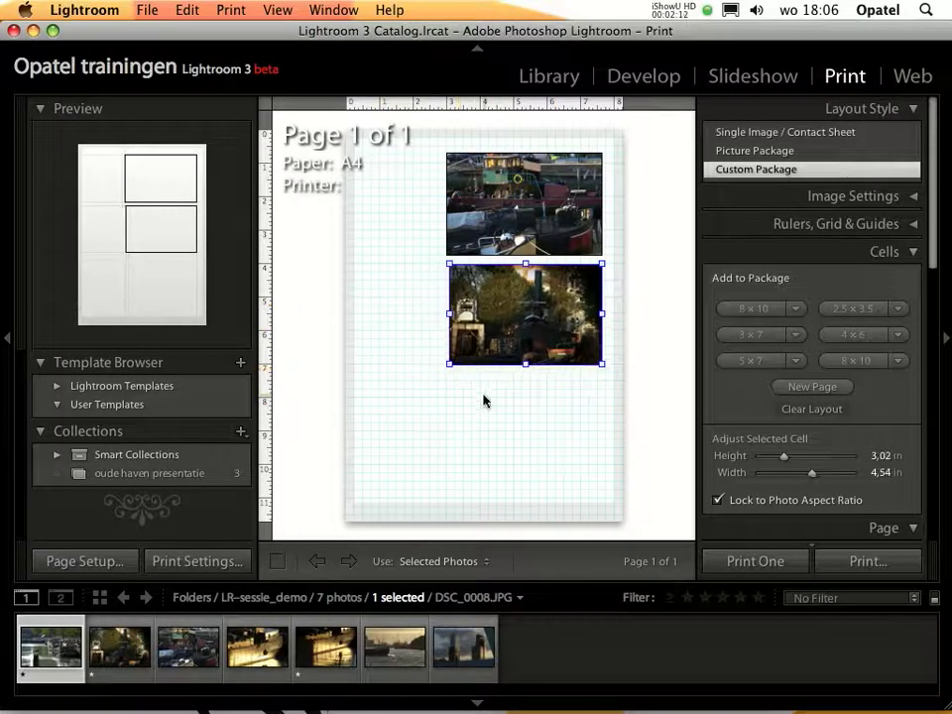
left_click(484, 400)
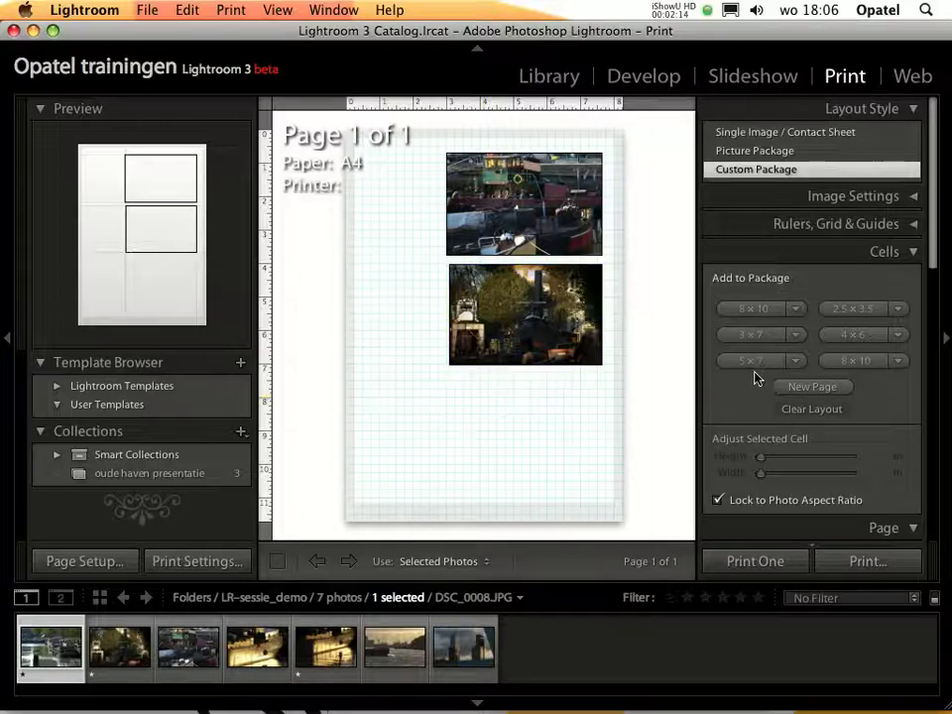
- Add an 8 x 10 cell, shrink it, delete page 2, and move it below the photos
left_click(794, 310)
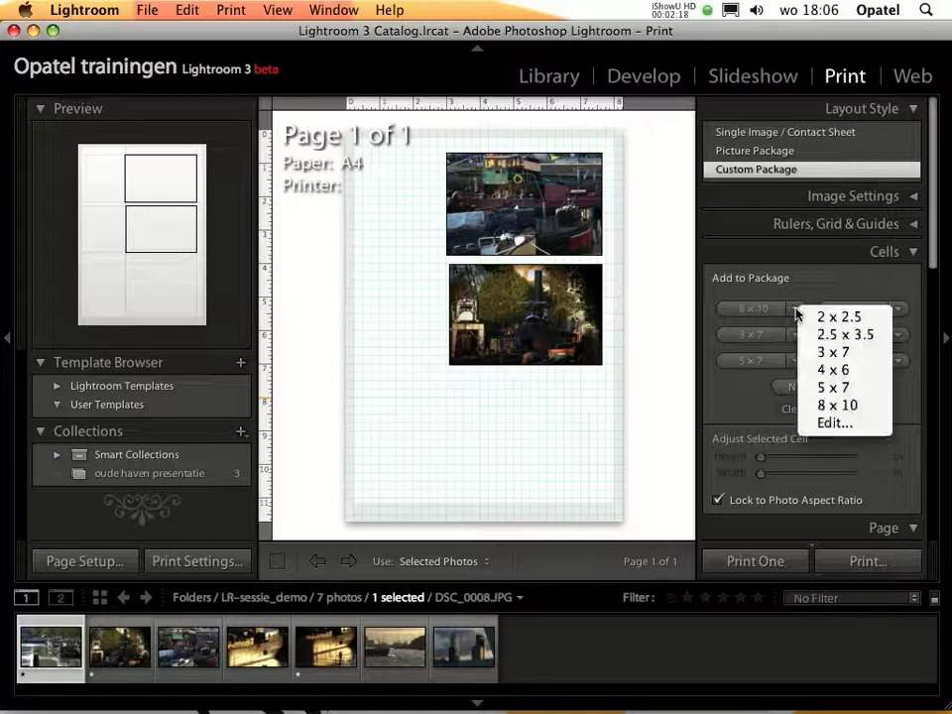
left_click(832, 407)
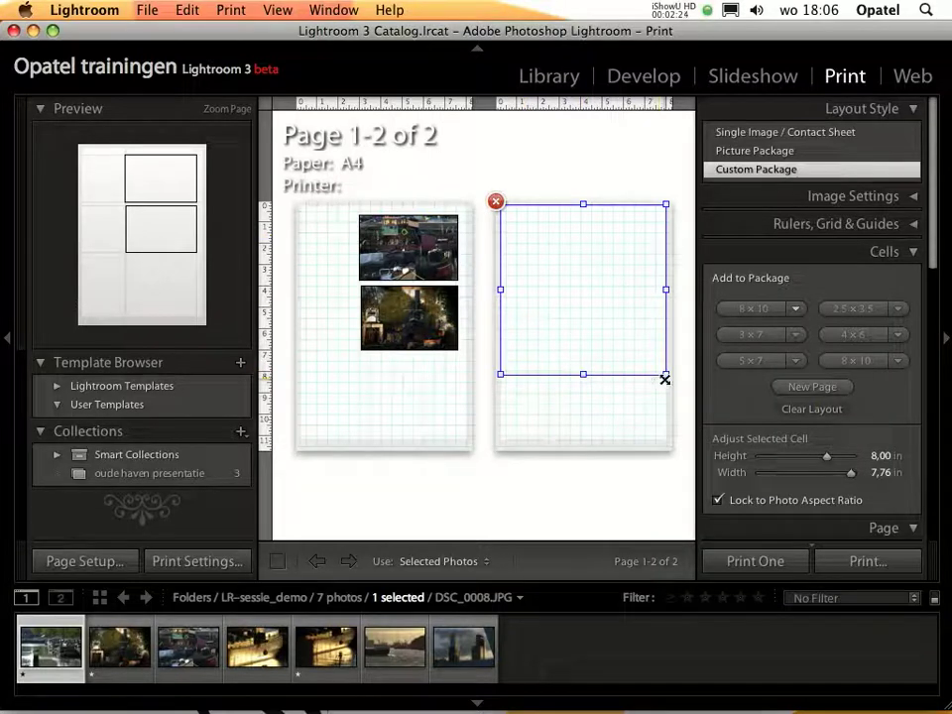
mouse_move(385, 328)
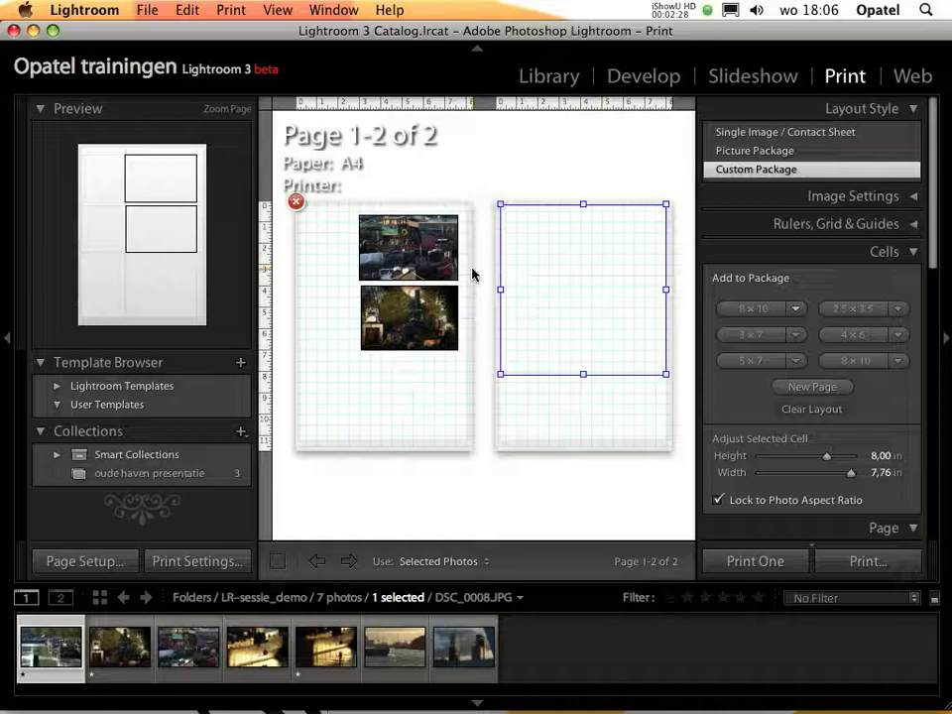
mouse_move(666, 373)
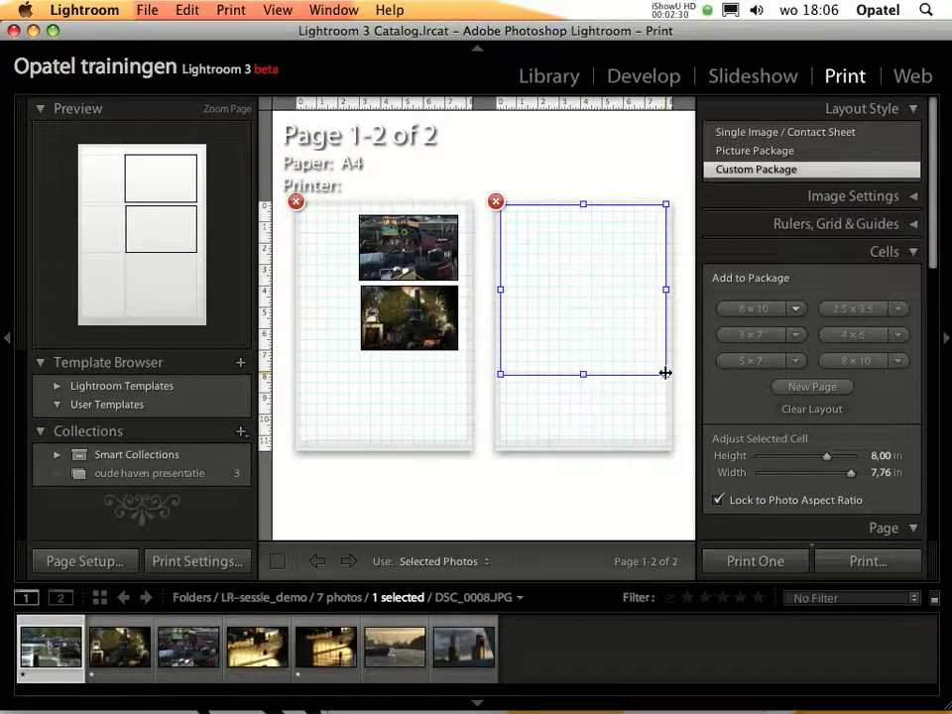
mouse_move(665, 373)
left_mouse_down()
mouse_move(545, 263)
mouse_move(444, 400)
mouse_move(443, 391)
left_mouse_up()
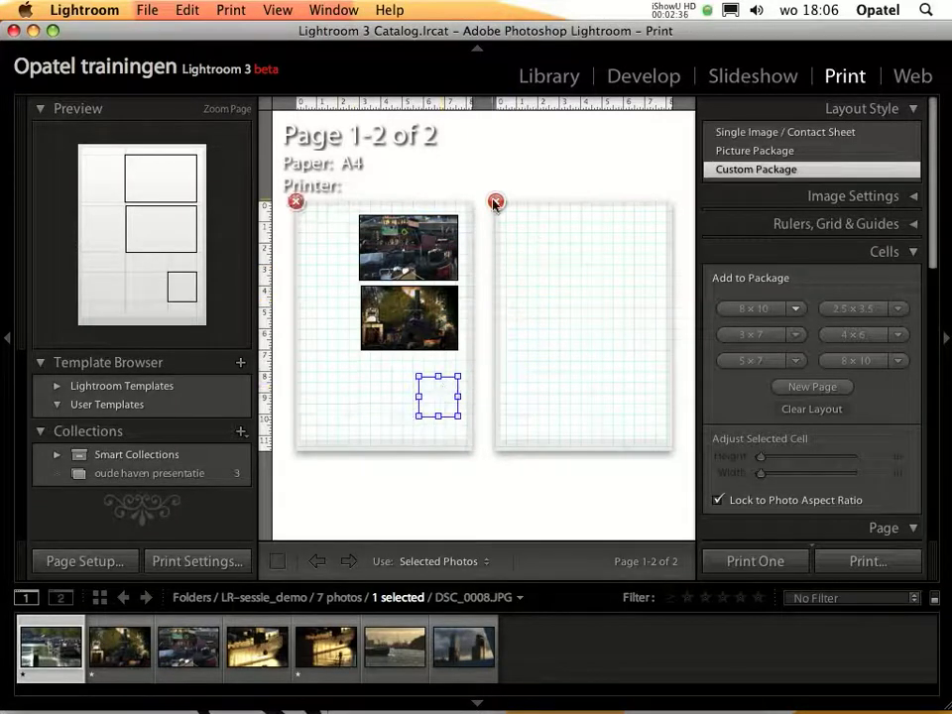
left_click(496, 202)
mouse_move(562, 437)
left_mouse_down()
mouse_move(480, 413)
mouse_move(406, 406)
mouse_move(591, 415)
left_mouse_up()
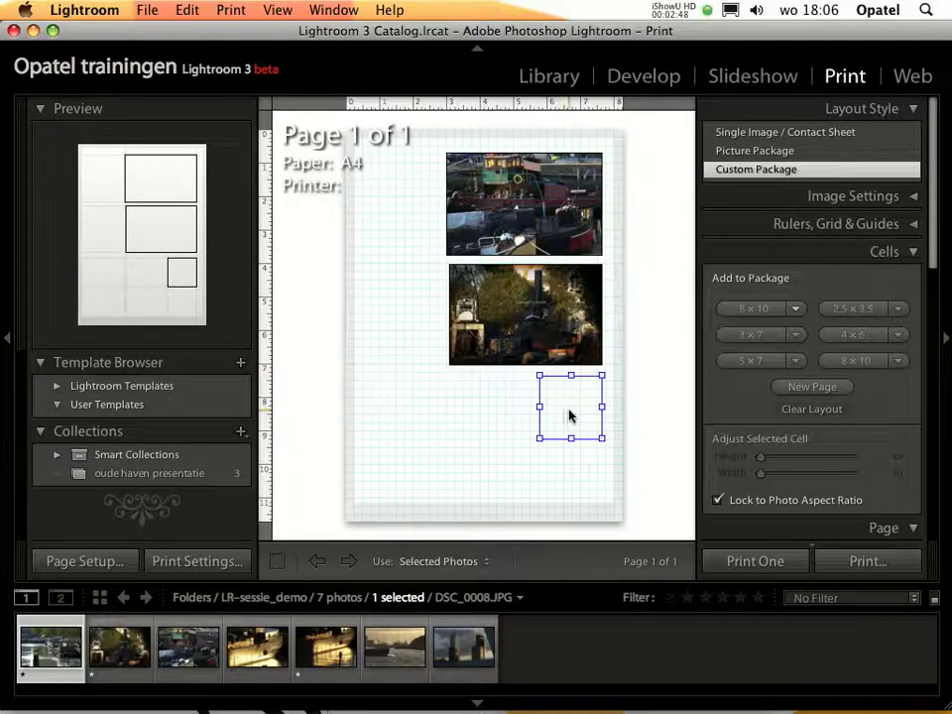
- Duplicate the small cell to its left, then undo a trial drop of the river photo
left_click_drag(568, 409, 500, 416)
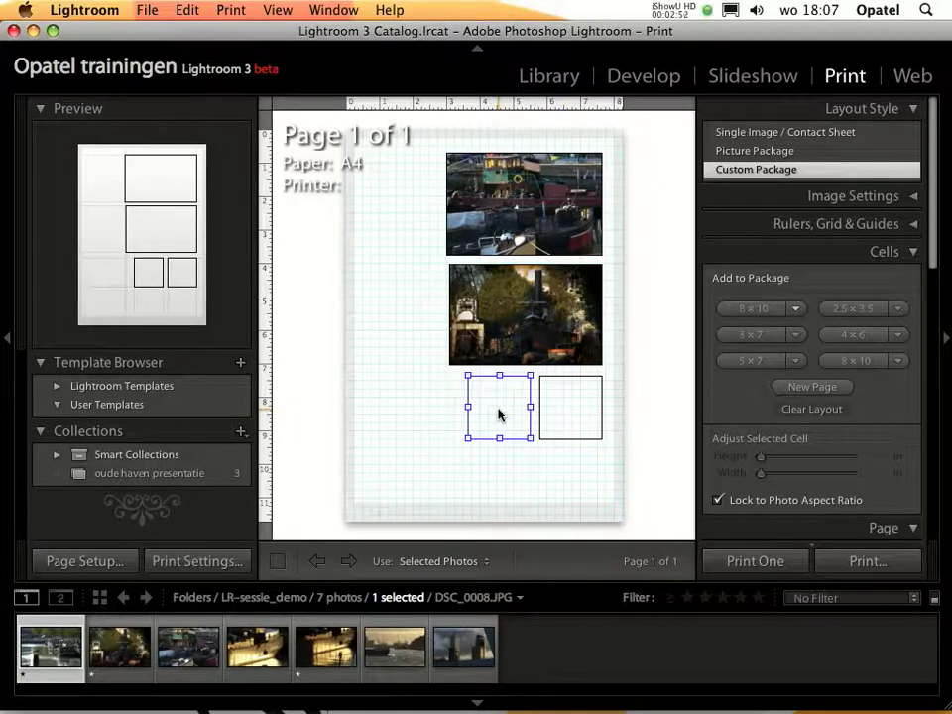
left_click(512, 461)
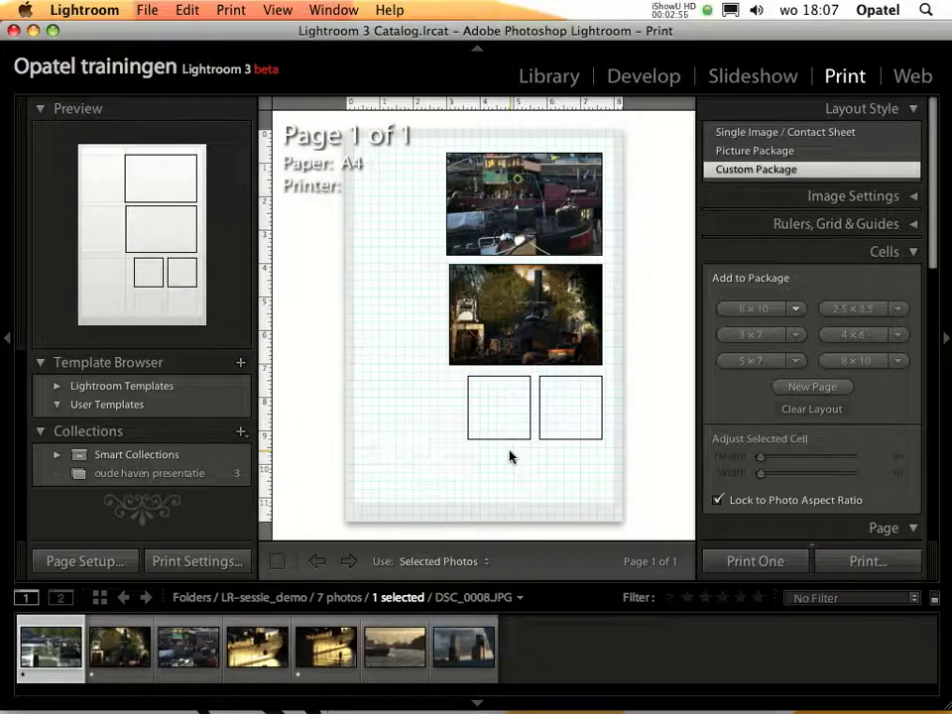
left_click_drag(400, 648, 509, 430)
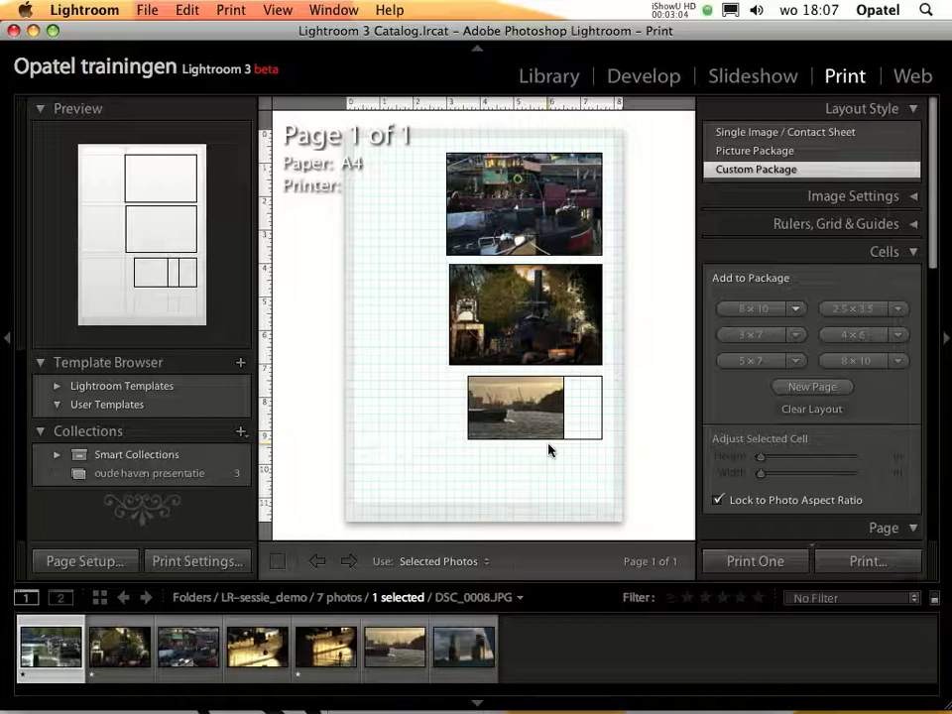
key("super+z")
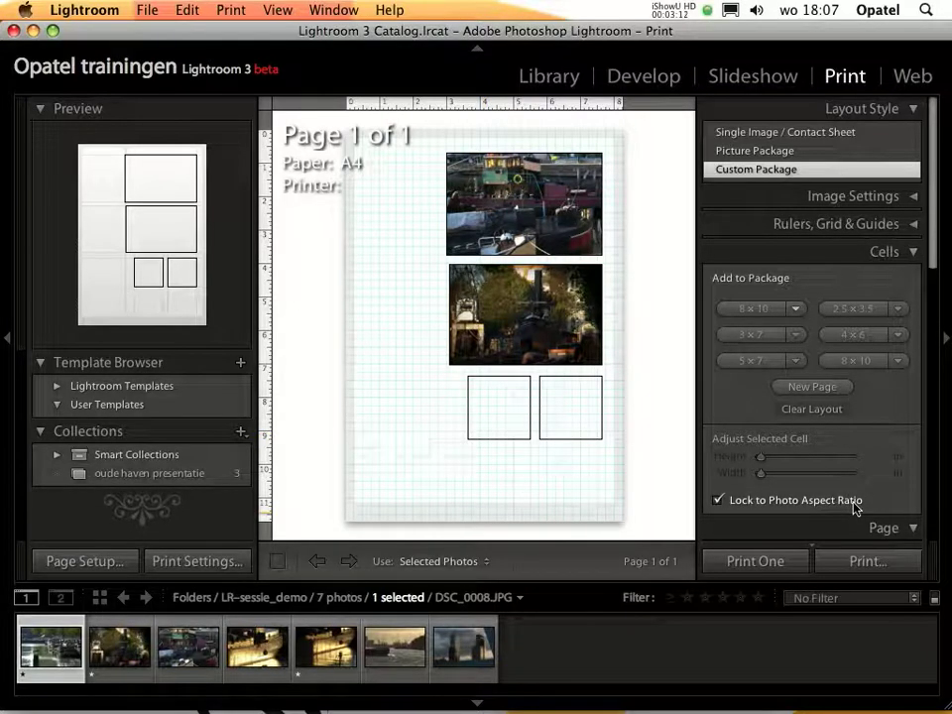
- Unlock photo aspect ratio and fill the bottom cells with the sunset and river photos
left_click(718, 501)
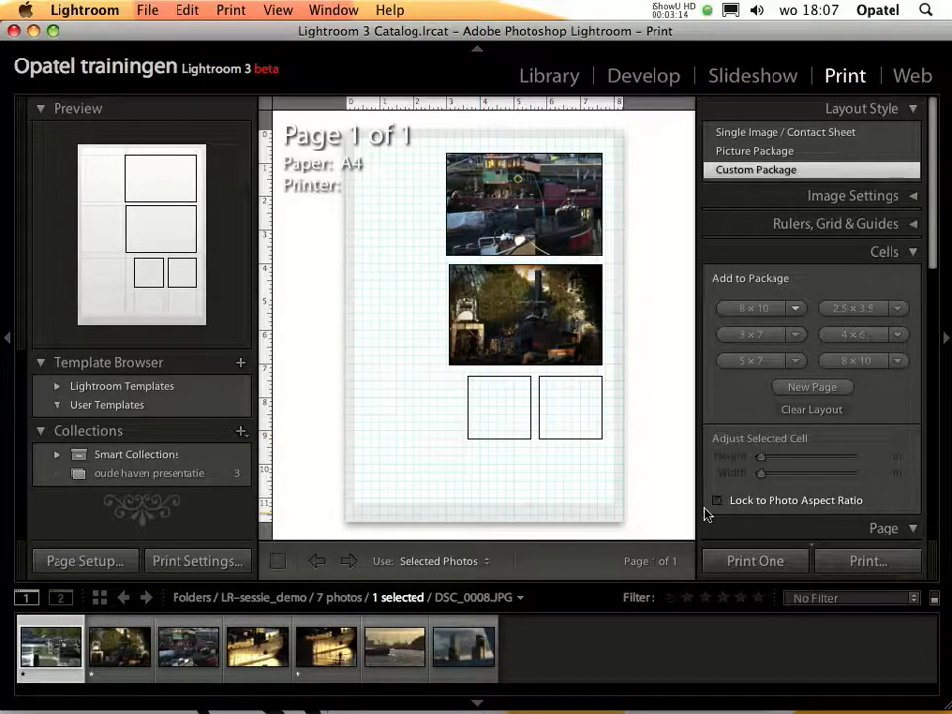
left_click_drag(320, 645, 504, 409)
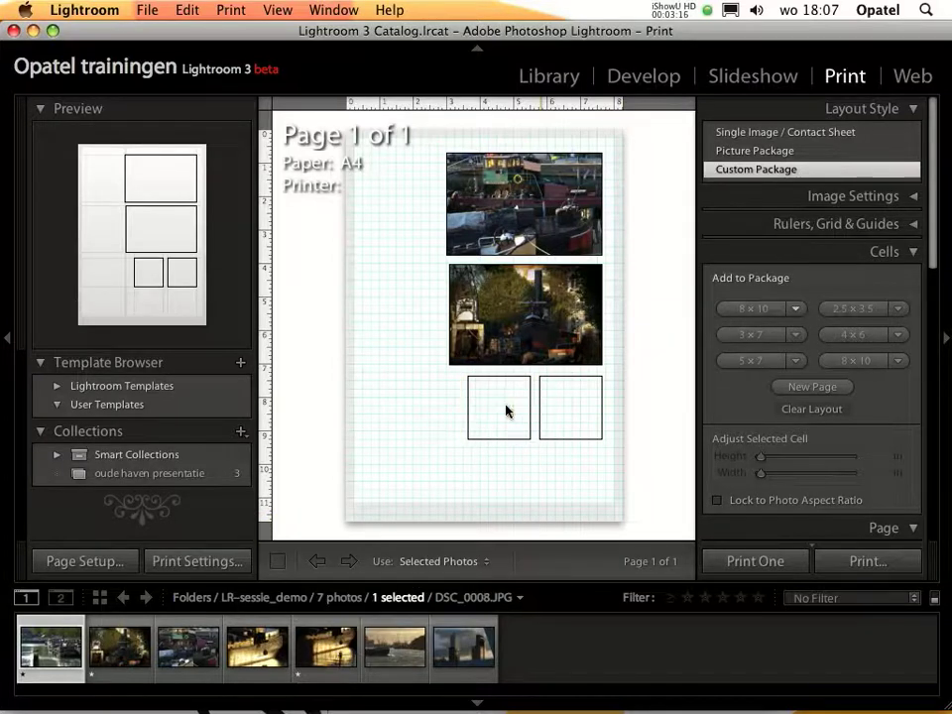
left_click_drag(395, 647, 570, 408)
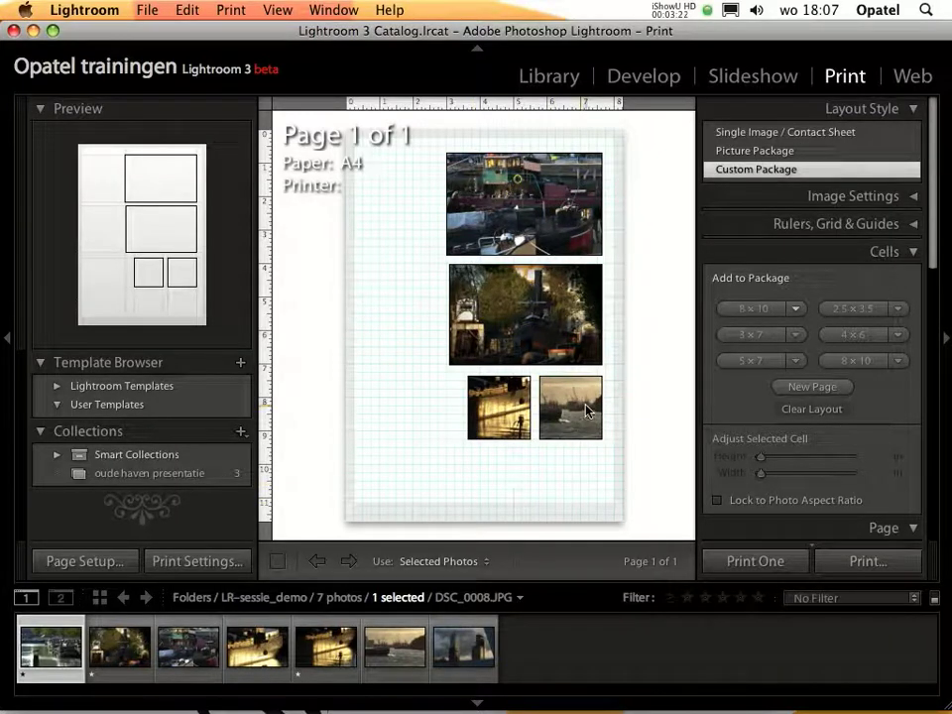
left_click_drag(578, 409, 593, 411)
- Enlarge the river photo's cell up and left to about 5,24 × 4,54 in
left_click(589, 412)
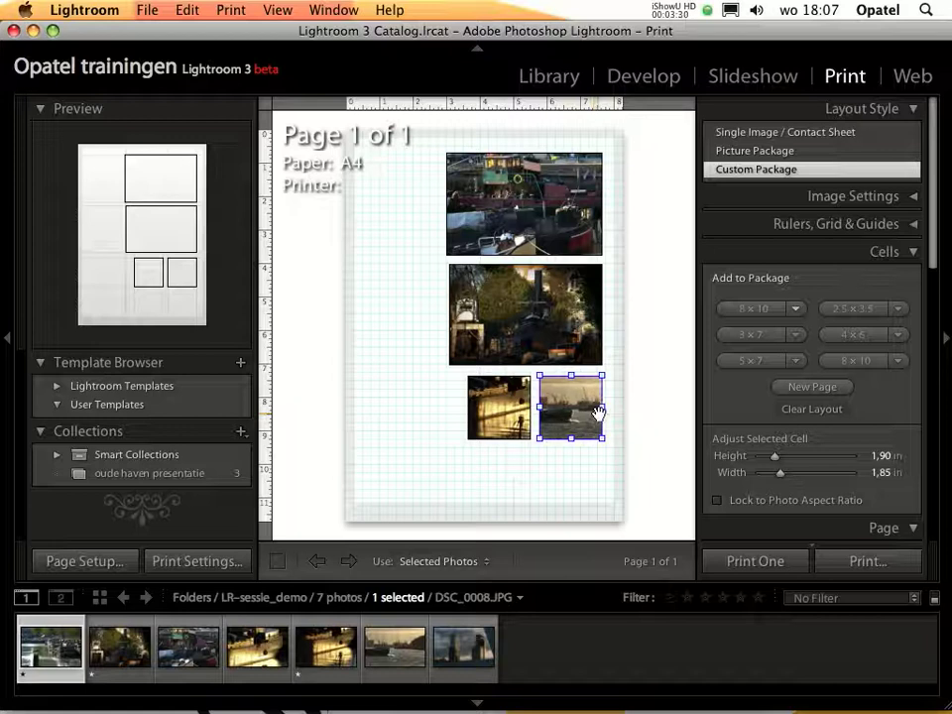
left_click(570, 493)
left_click(570, 432)
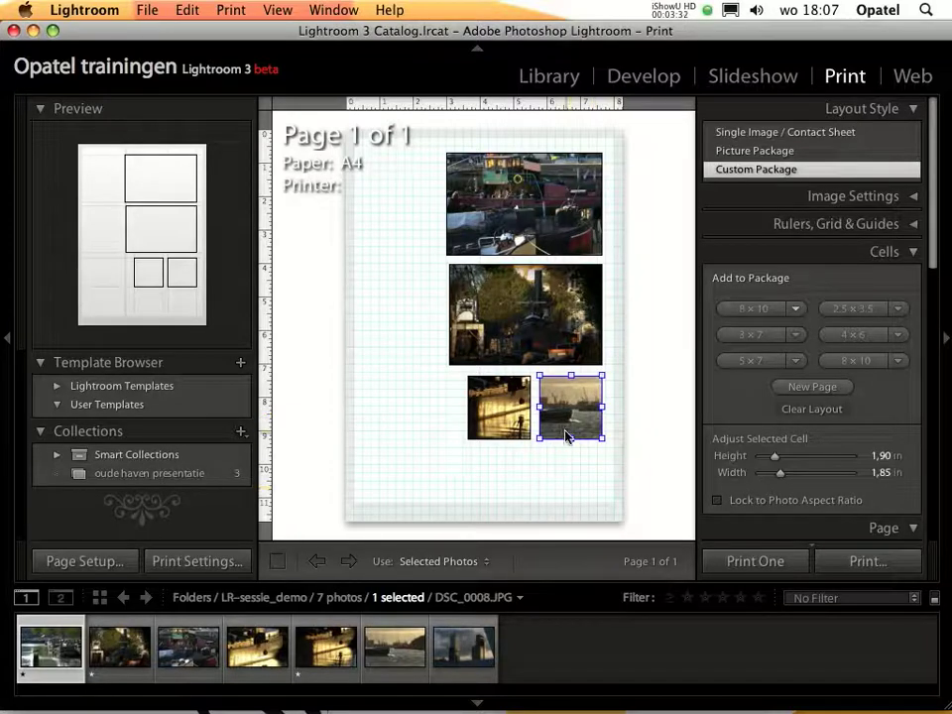
left_click_drag(539, 375, 457, 263)
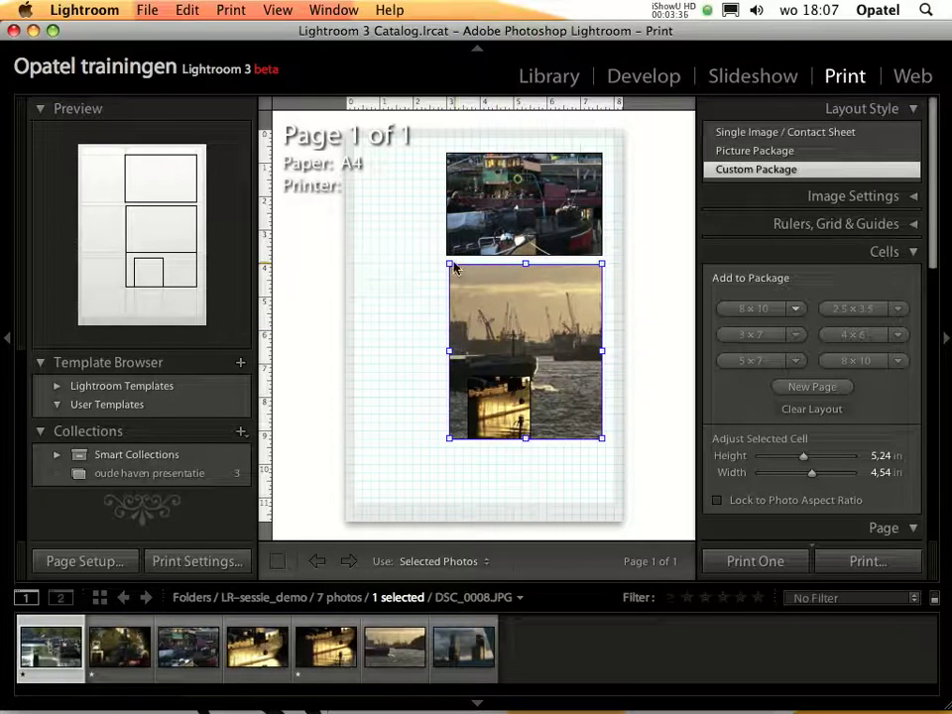
- Enlarge the river photo cell over the upper photo and send it to the back
left_click(335, 195)
left_click(451, 266)
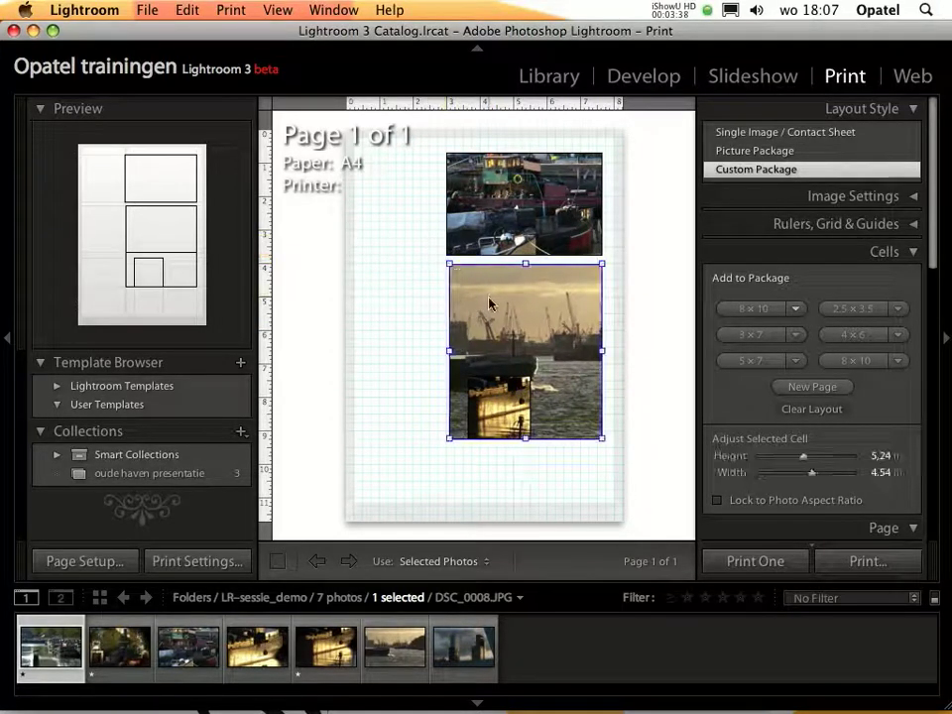
left_click_drag(451, 266, 364, 162)
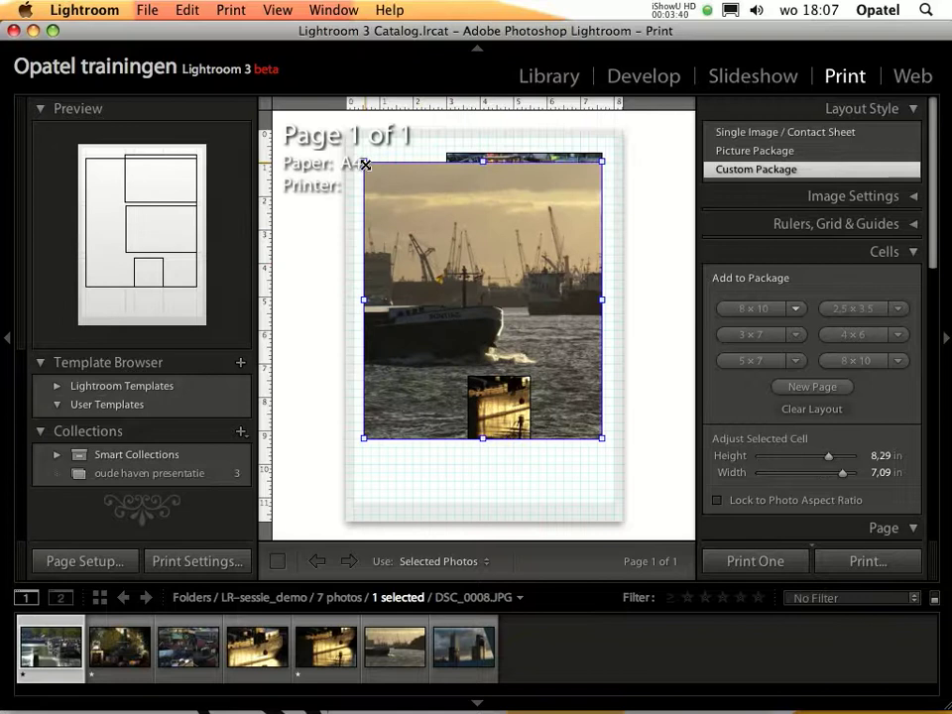
right_click(412, 291)
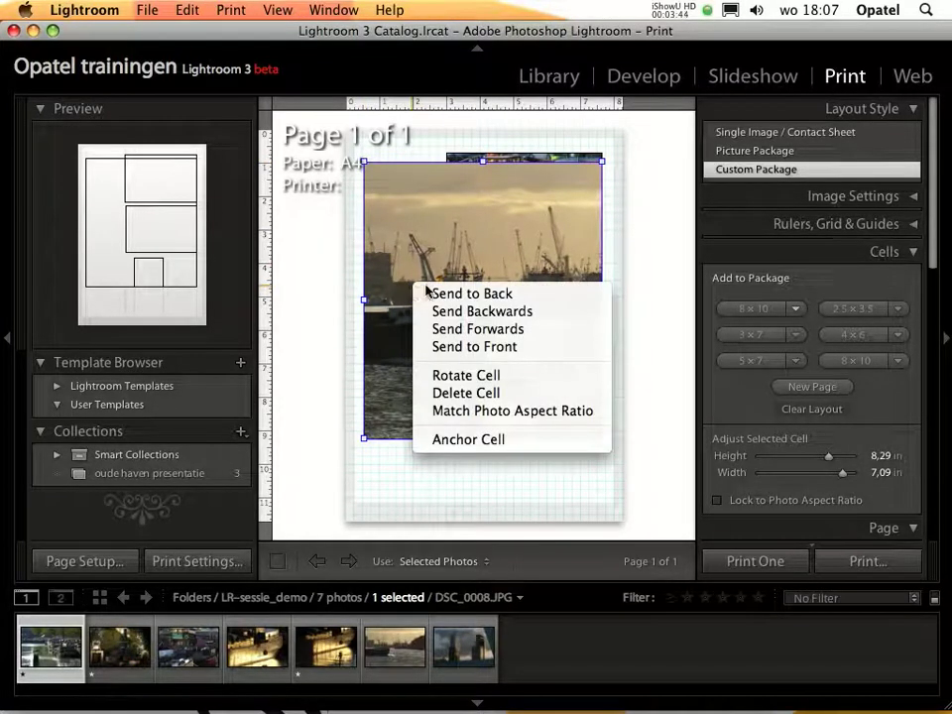
left_click(432, 294)
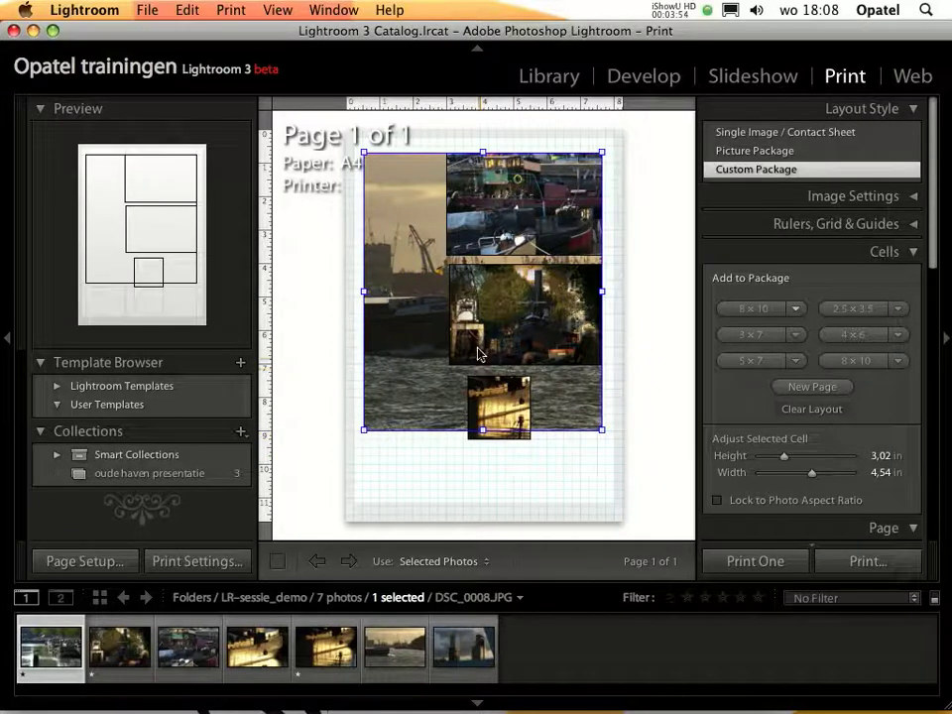
- Delete the background river photo, then add and delete a trial bottom-left photo
mouse_move(410, 277)
left_mouse_down()
mouse_move(407, 322)
mouse_move(420, 326)
left_mouse_up()
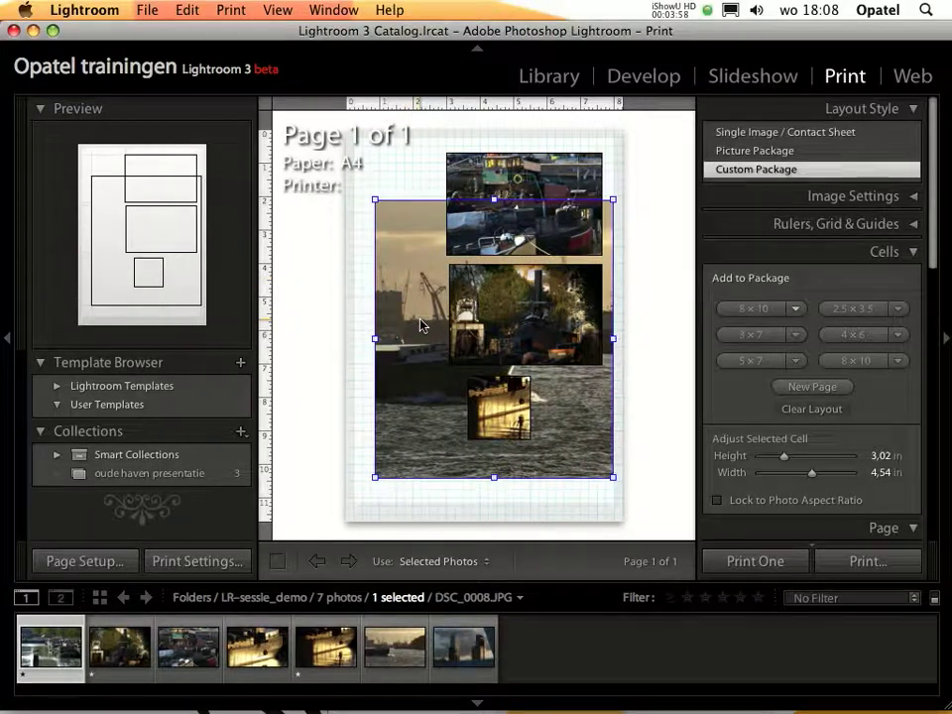
key("Delete")
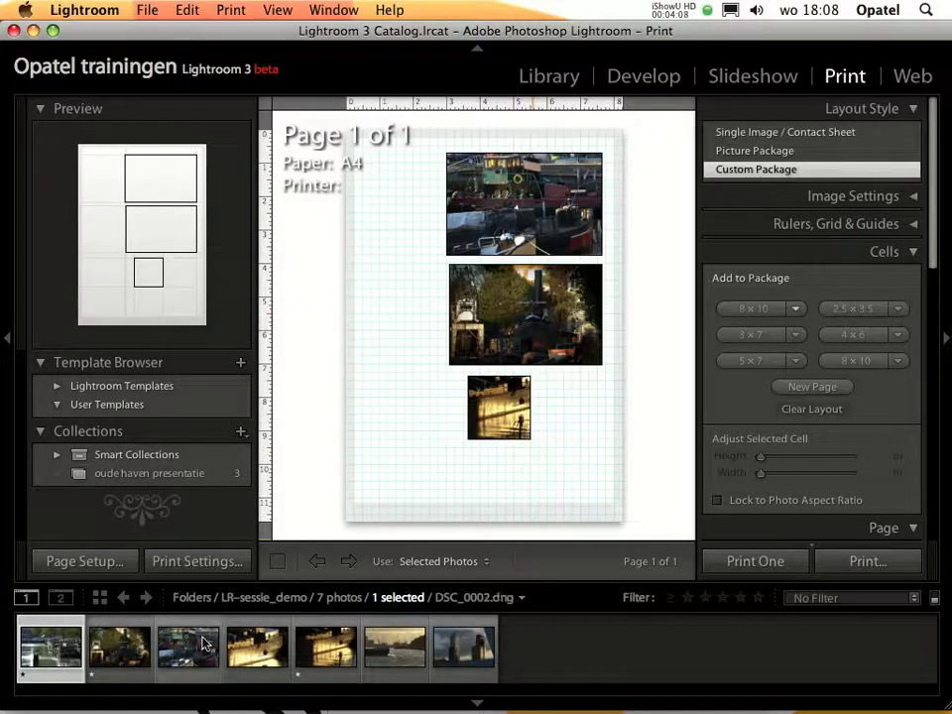
mouse_move(112, 647)
left_mouse_down()
mouse_move(397, 469)
mouse_move(415, 442)
left_mouse_up()
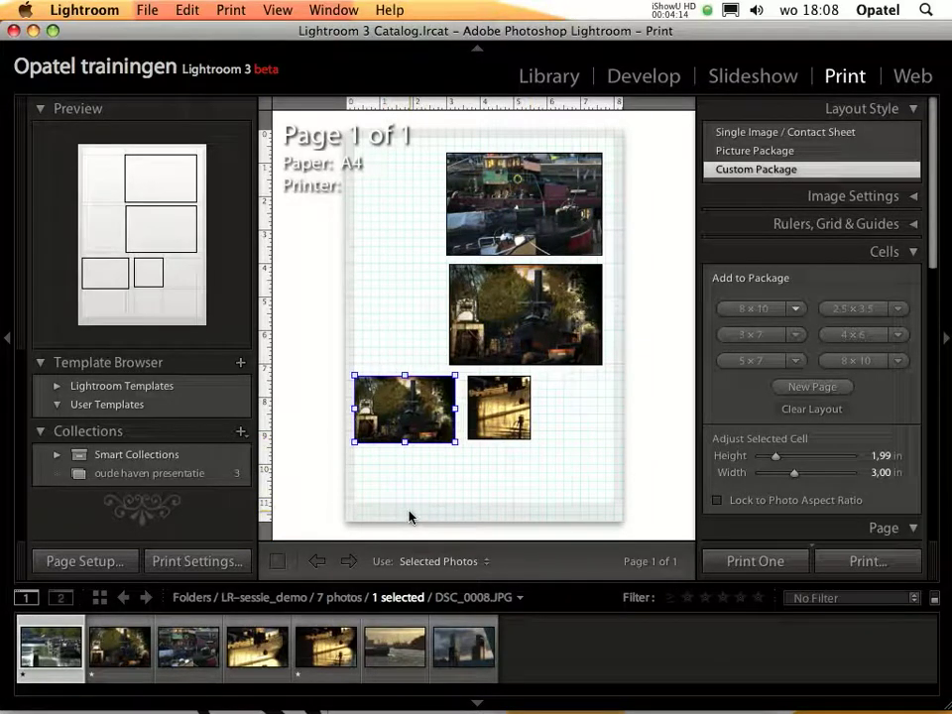
key("Delete")
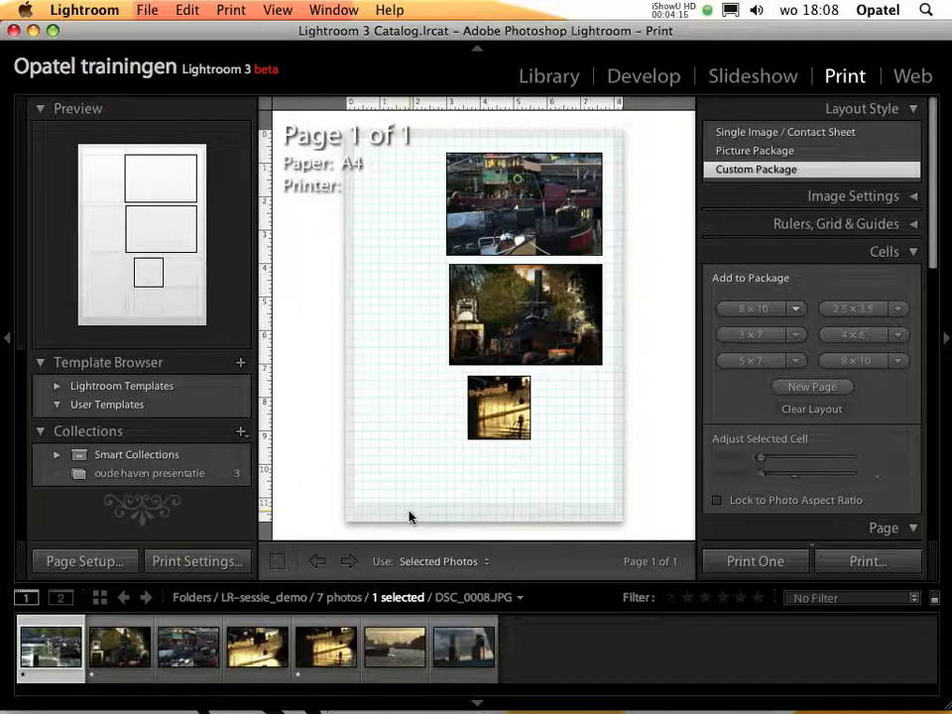
- Set the Page Background Color to a light grey in the colour picker
left_click(913, 254)
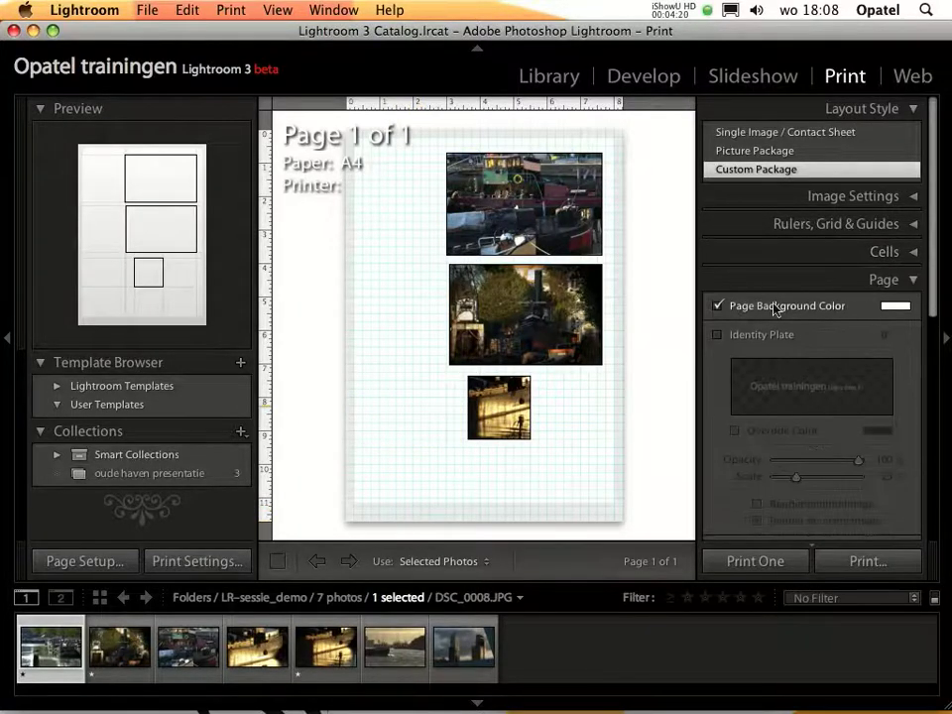
left_click(898, 312)
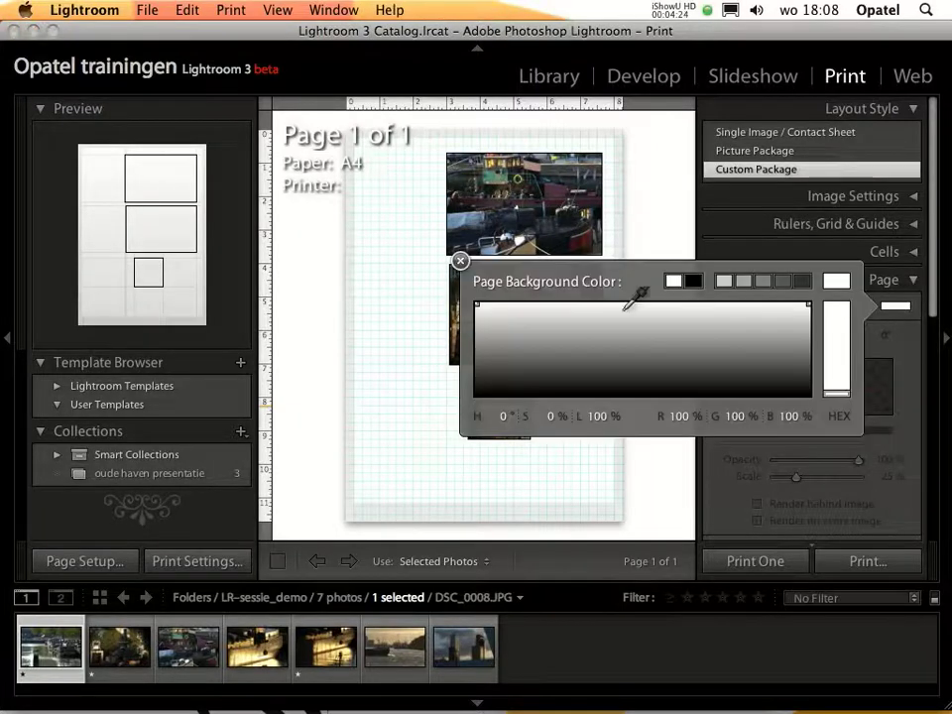
left_click_drag(479, 300, 472, 397)
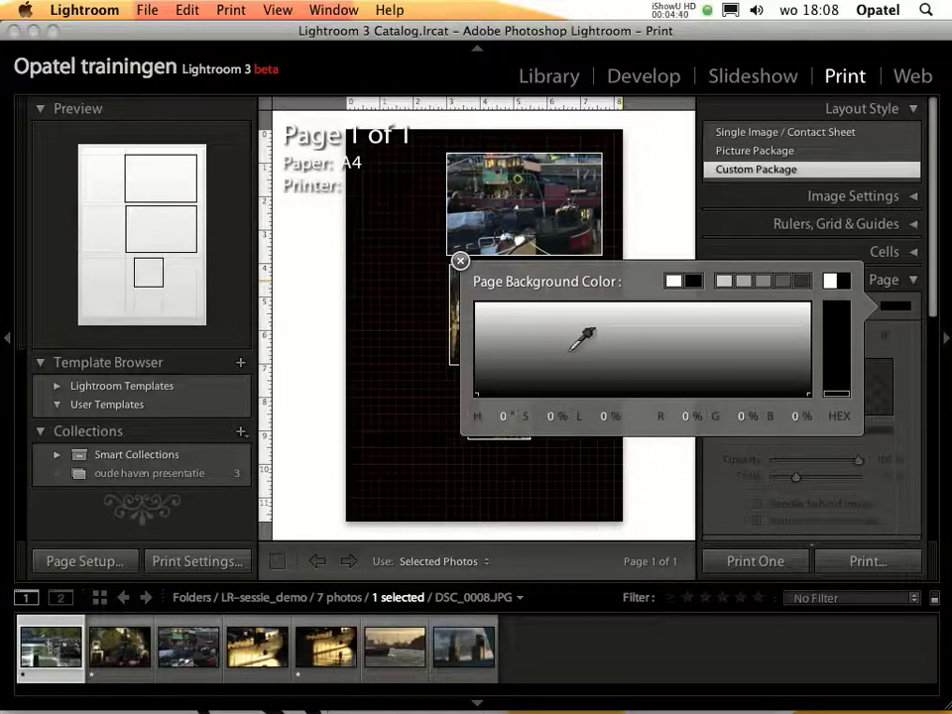
left_click_drag(486, 362, 479, 314)
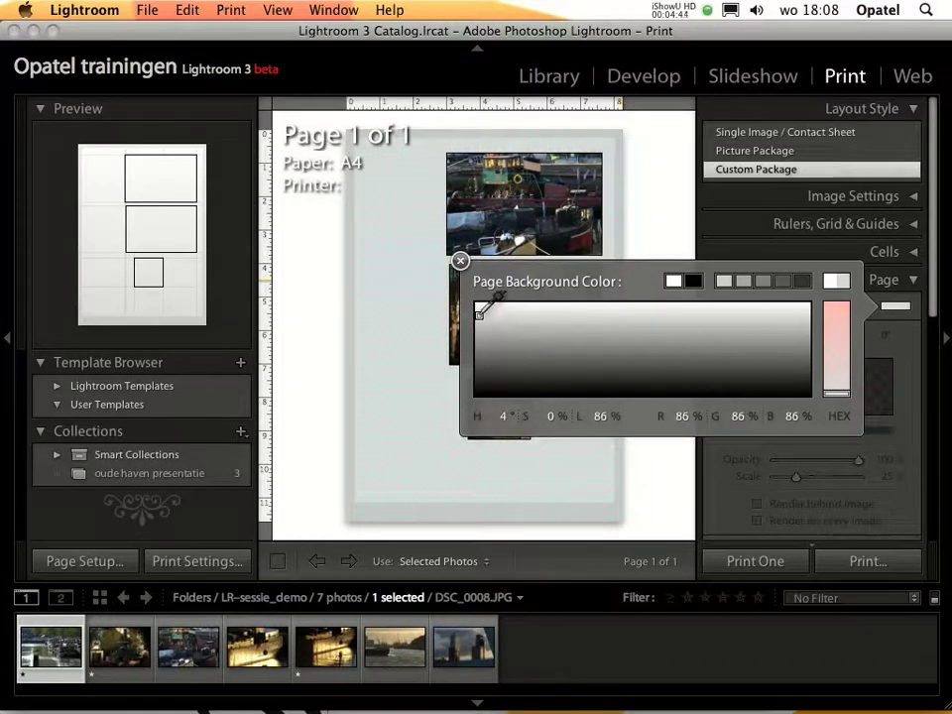
mouse_move(479, 314)
left_mouse_down()
mouse_move(482, 330)
mouse_move(482, 314)
left_mouse_up()
left_click(459, 261)
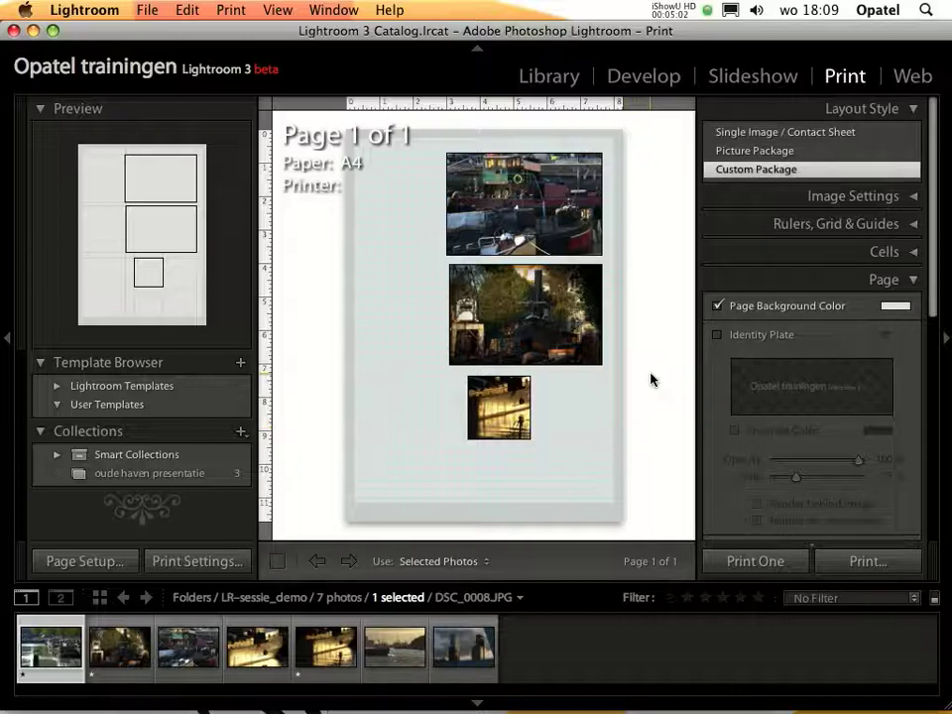
- Collapse the Page and Print Job panels, toggle Cells, and reopen the Page panel
left_click(915, 282)
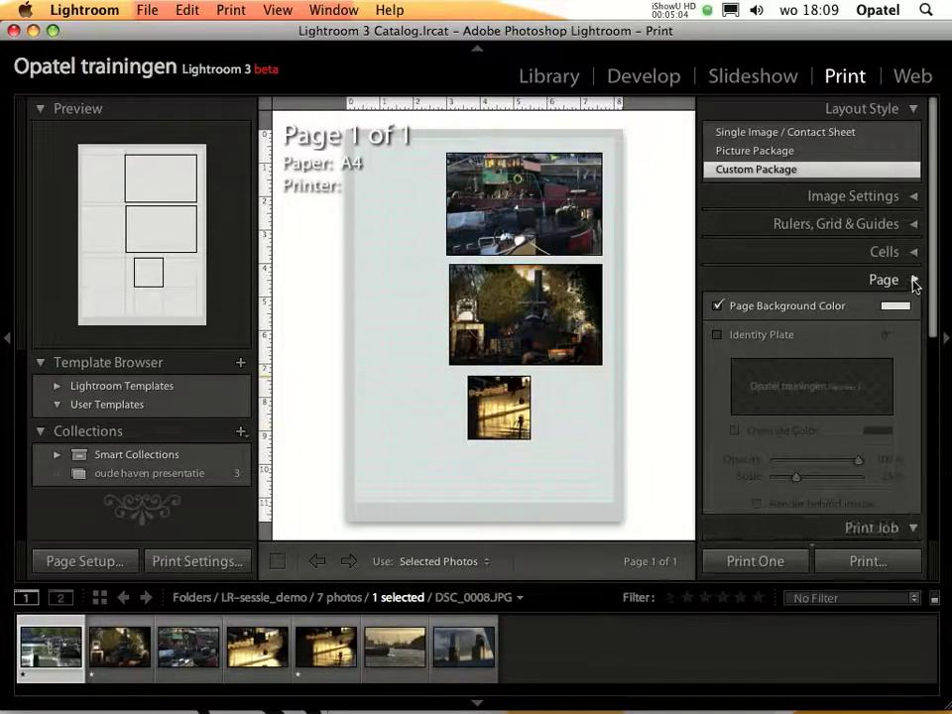
left_click(914, 309)
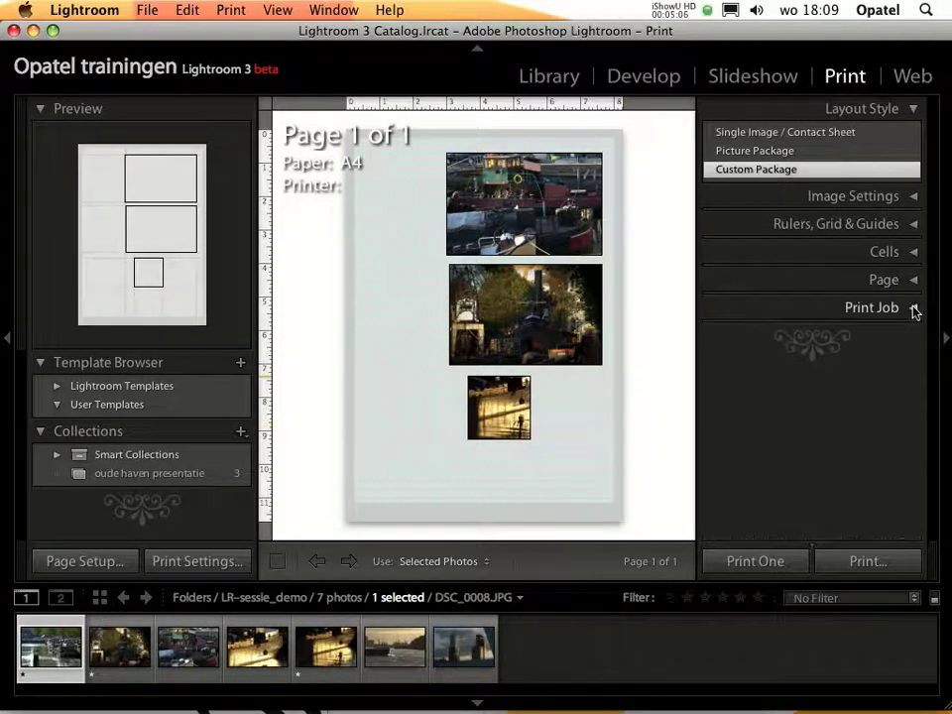
left_click(913, 255)
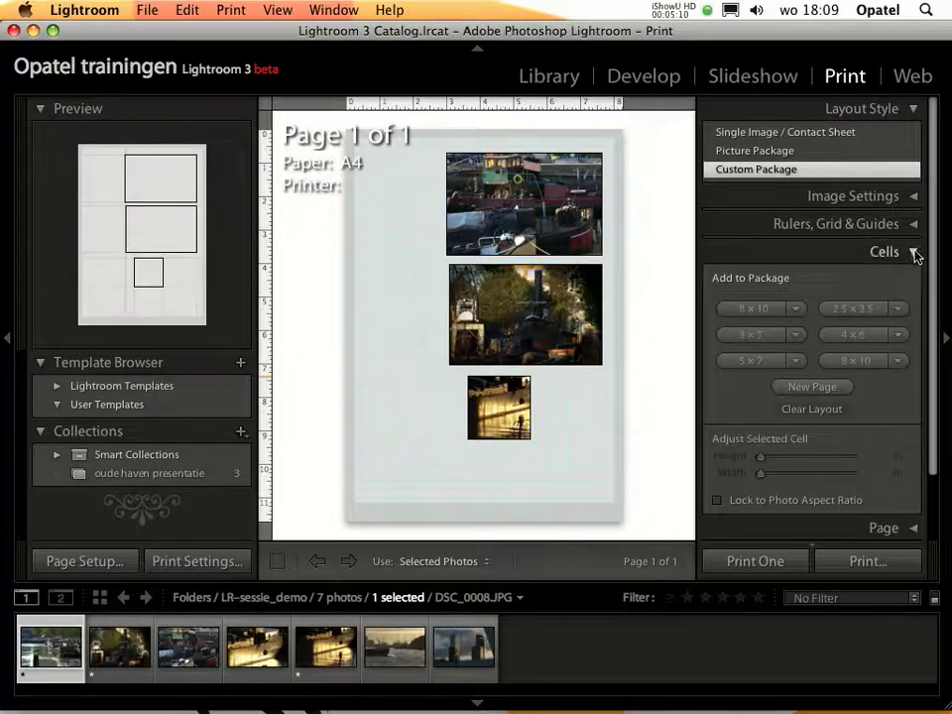
left_click(913, 253)
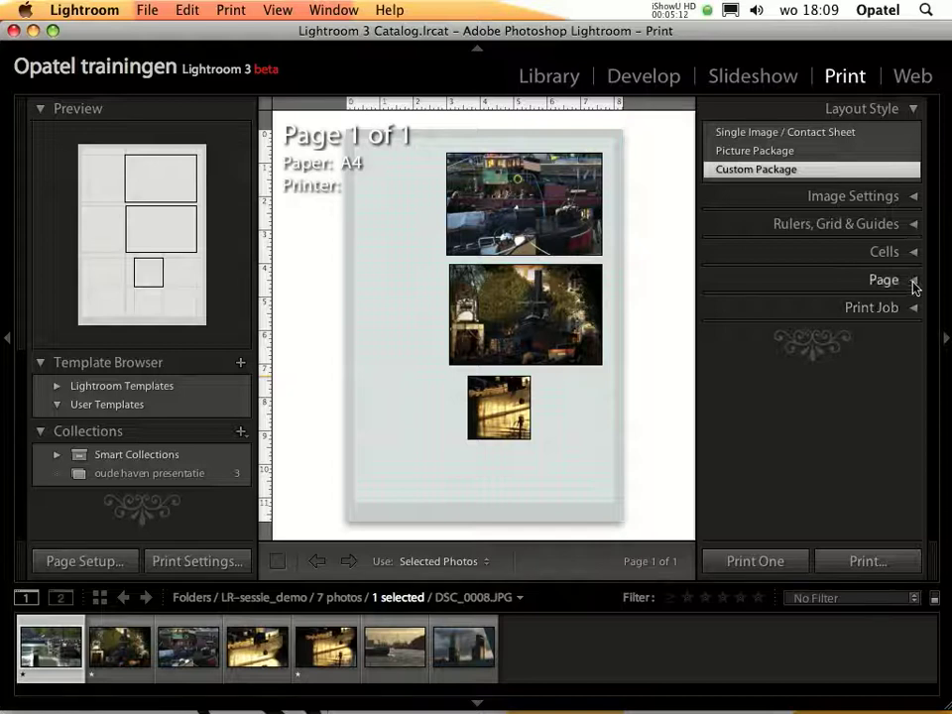
left_click(913, 284)
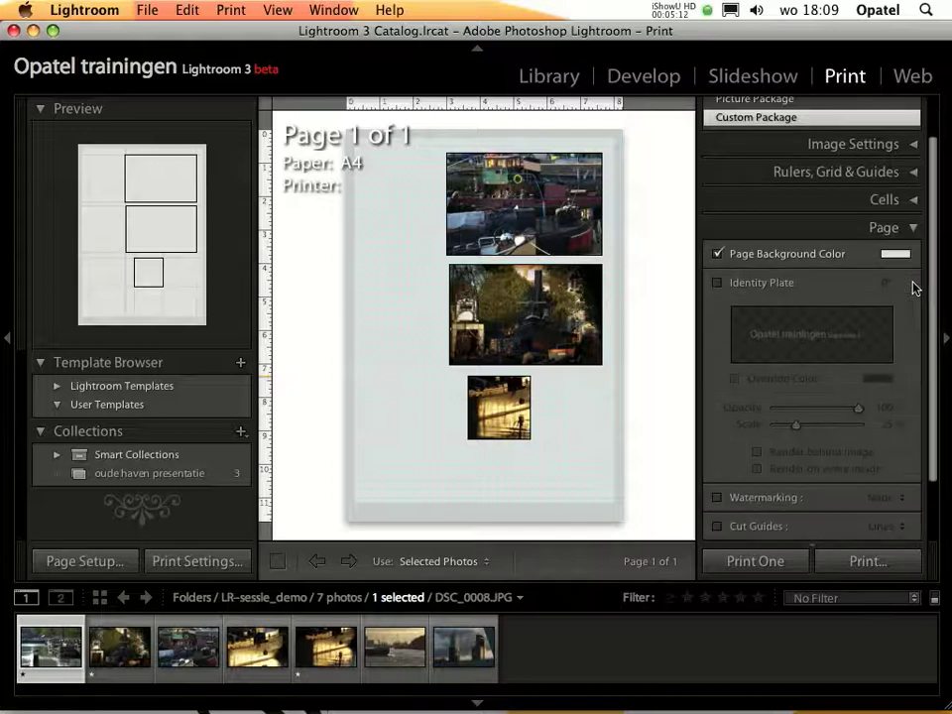
- Enable Watermarking and choose Edit Watermarks to open the Watermark Editor
left_click(719, 499)
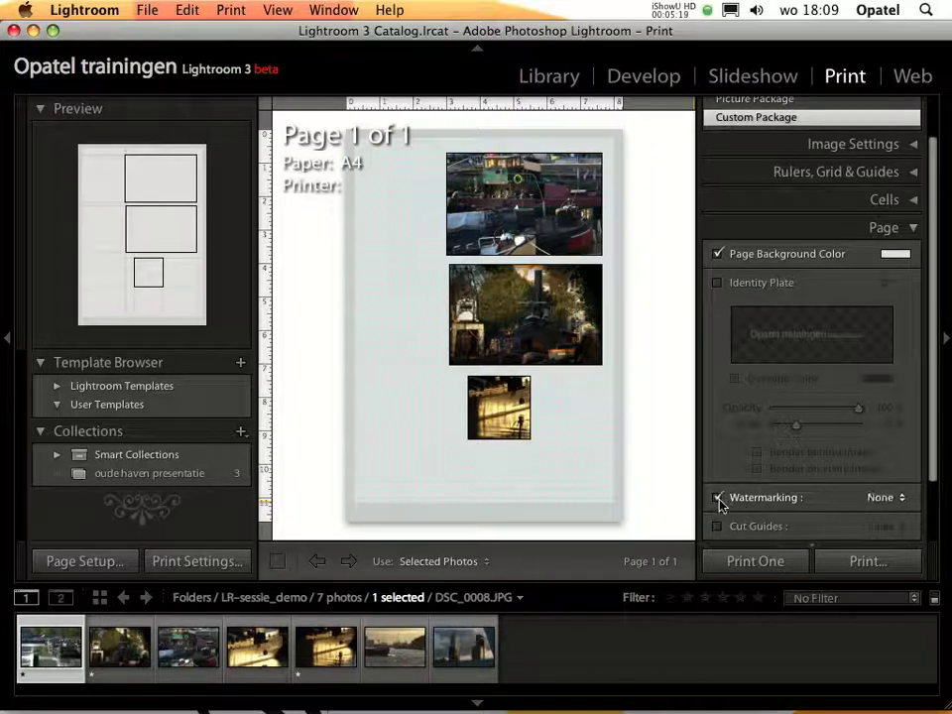
left_click(899, 498)
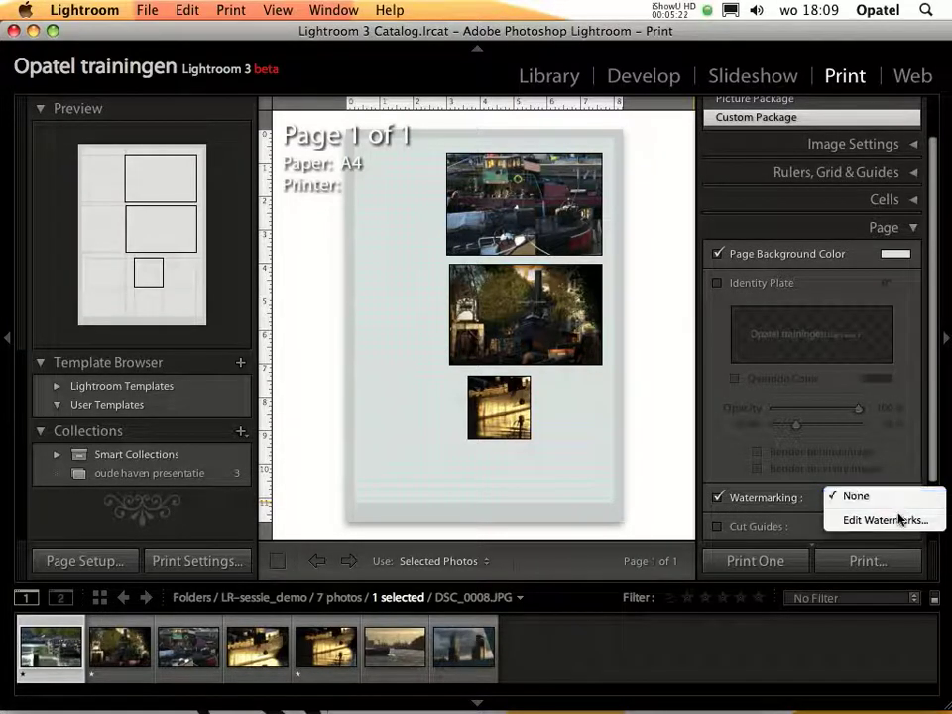
left_click(901, 522)
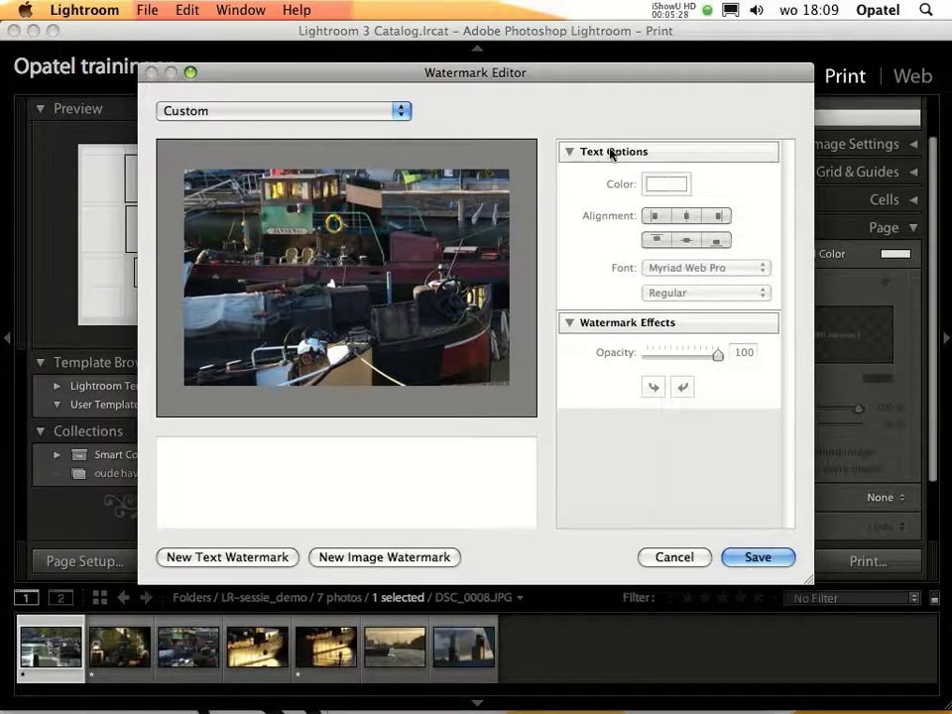
- Enter the photographer's copyright name as watermark text at 97 opacity
left_click(250, 562)
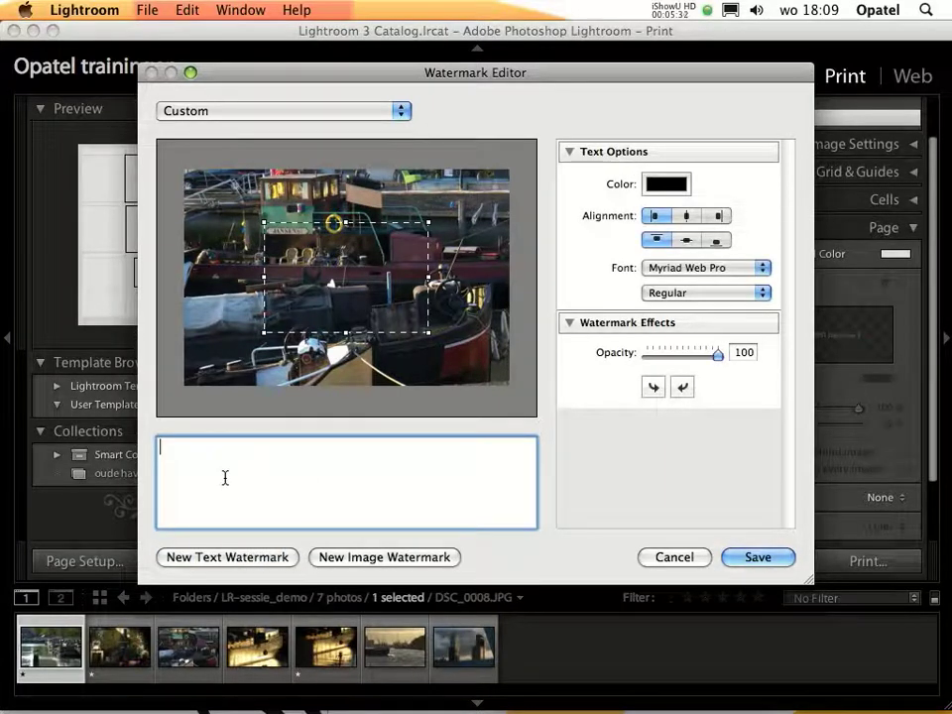
type("© Rudi Spitzers")
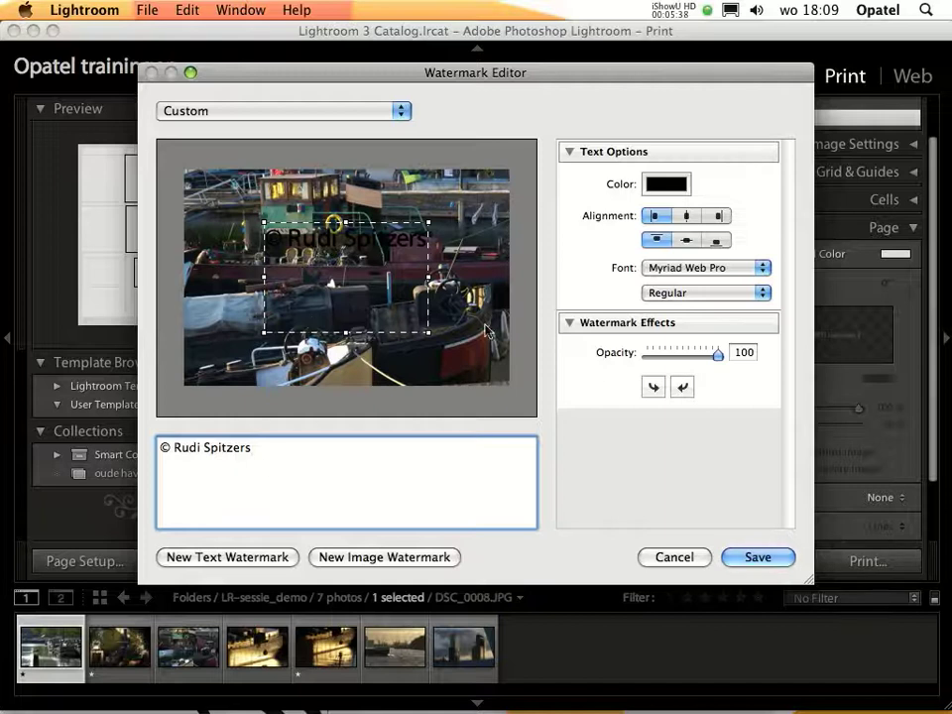
mouse_move(717, 356)
left_mouse_down()
mouse_move(704, 360)
mouse_move(718, 355)
left_mouse_up()
- Colour the watermark text grey and move it toward the photo's lower right
left_click(676, 187)
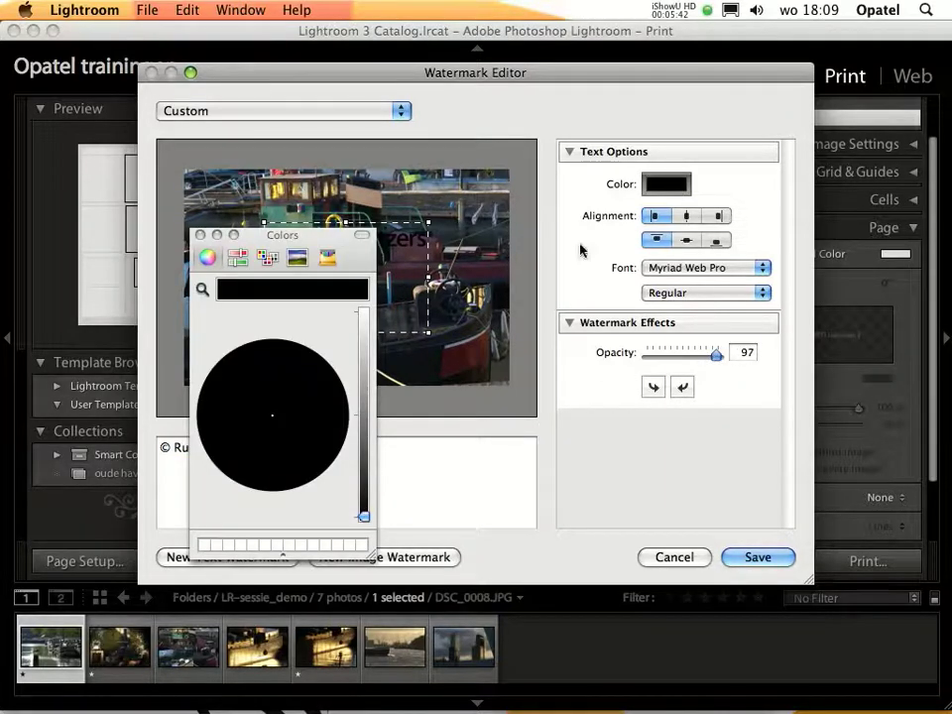
left_click_drag(363, 515, 365, 387)
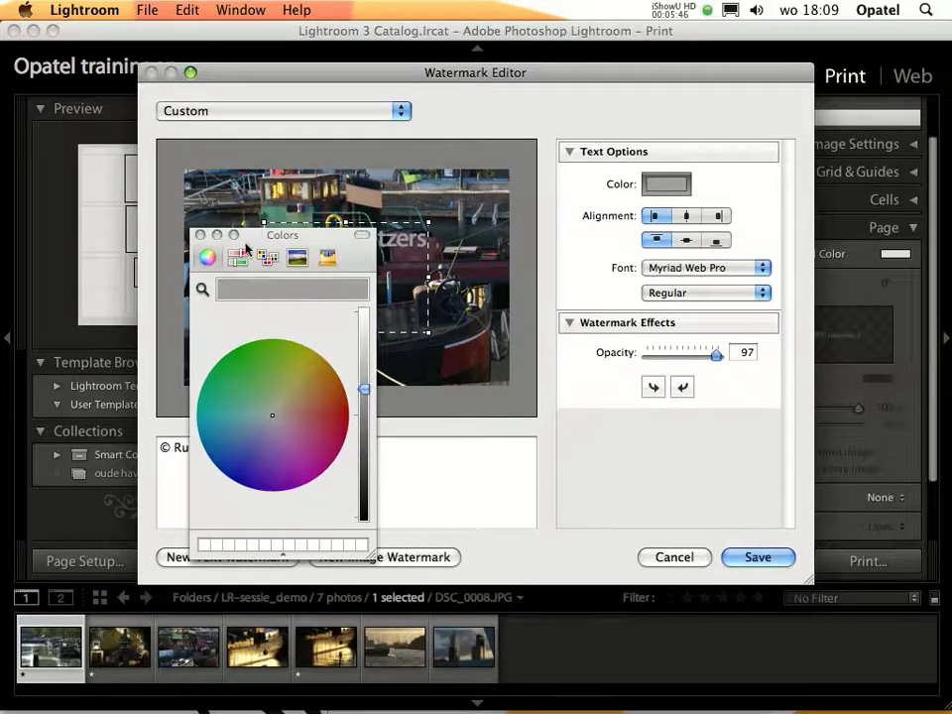
left_click(200, 235)
left_click_drag(372, 248, 452, 400)
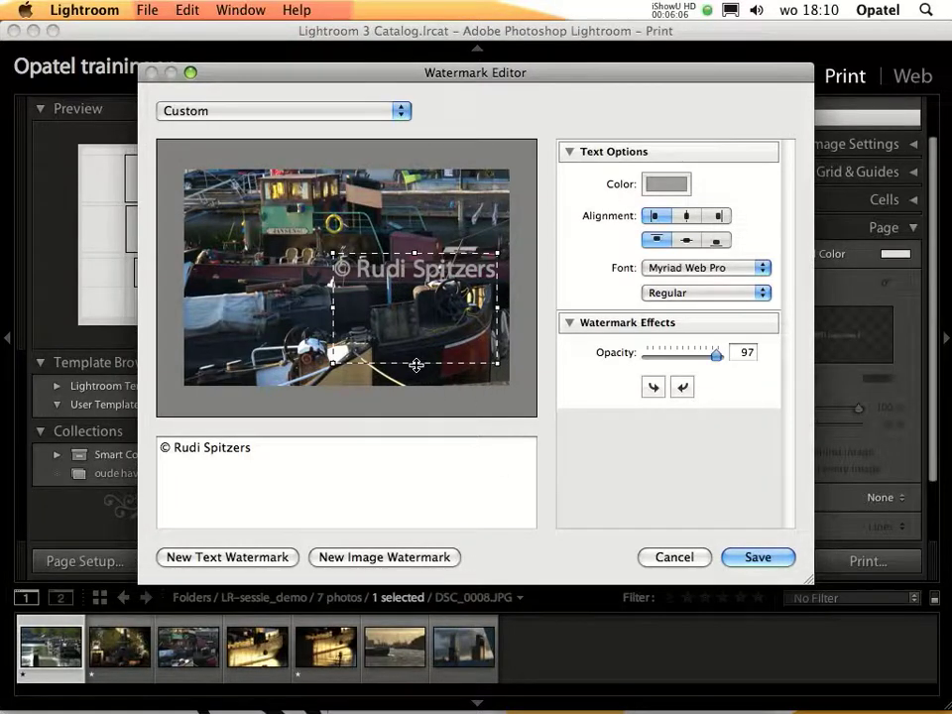
- Rotate the watermark 90° onto the photo's right edge, keeping Myriad Web Pro
mouse_move(416, 365)
left_mouse_down()
mouse_move(438, 317)
mouse_move(437, 351)
left_mouse_up()
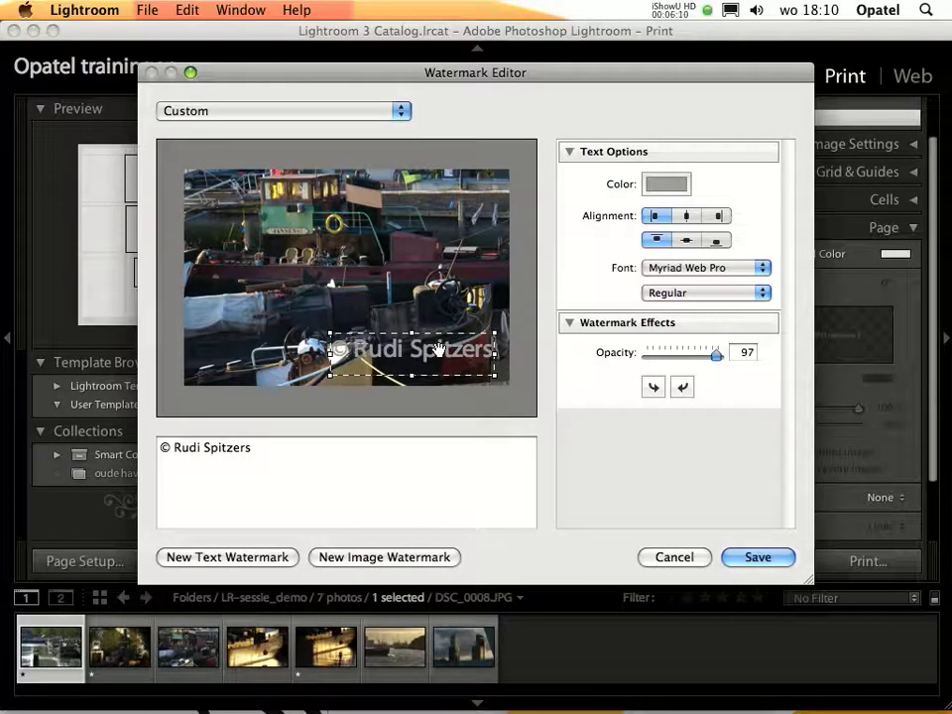
left_click(684, 387)
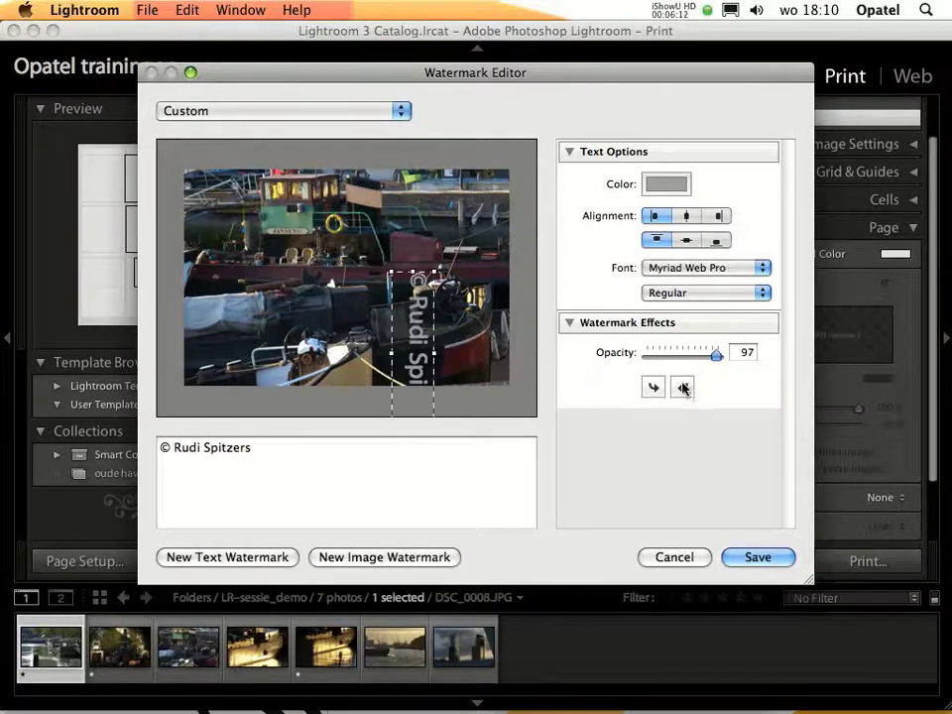
left_click_drag(413, 345, 480, 285)
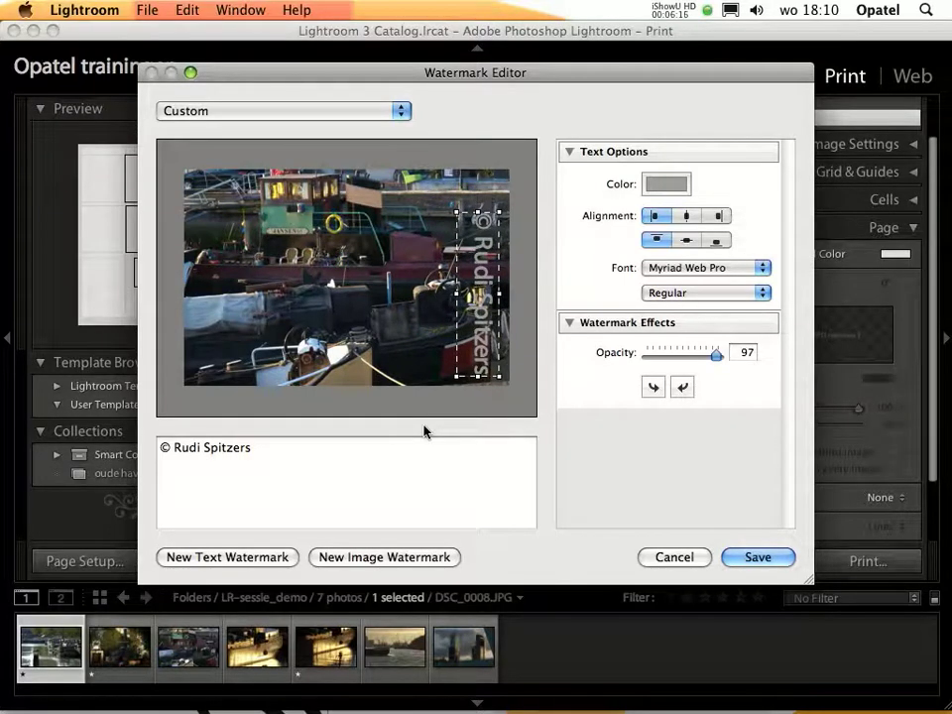
left_click(669, 273)
left_click(667, 268)
- Save the watermark settings as a new preset named 'eigen naam'
left_click(766, 562)
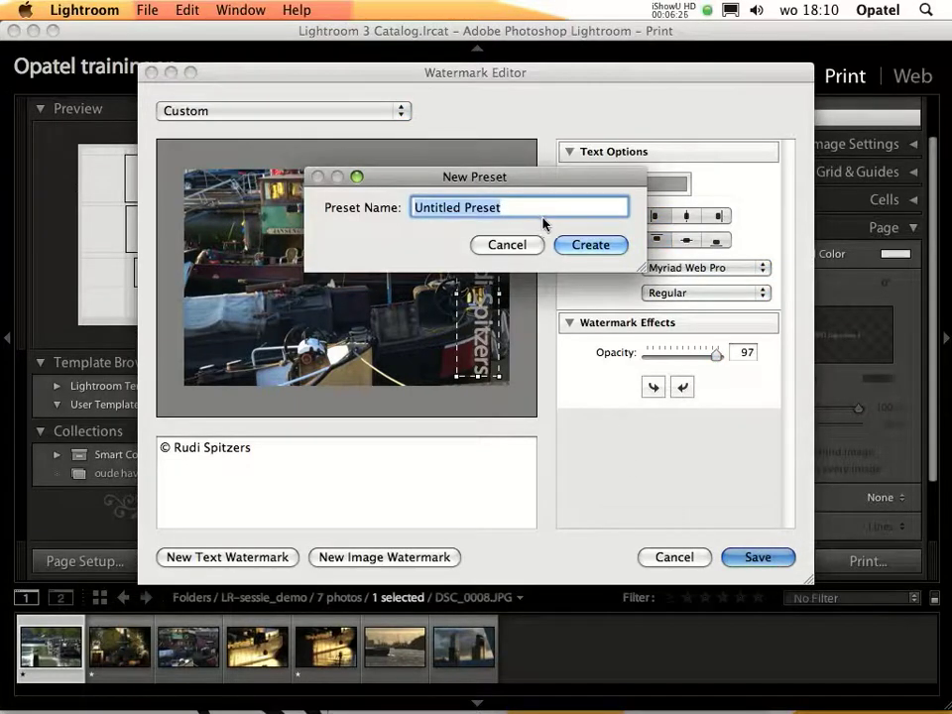
type("eigen naam")
left_click(613, 248)
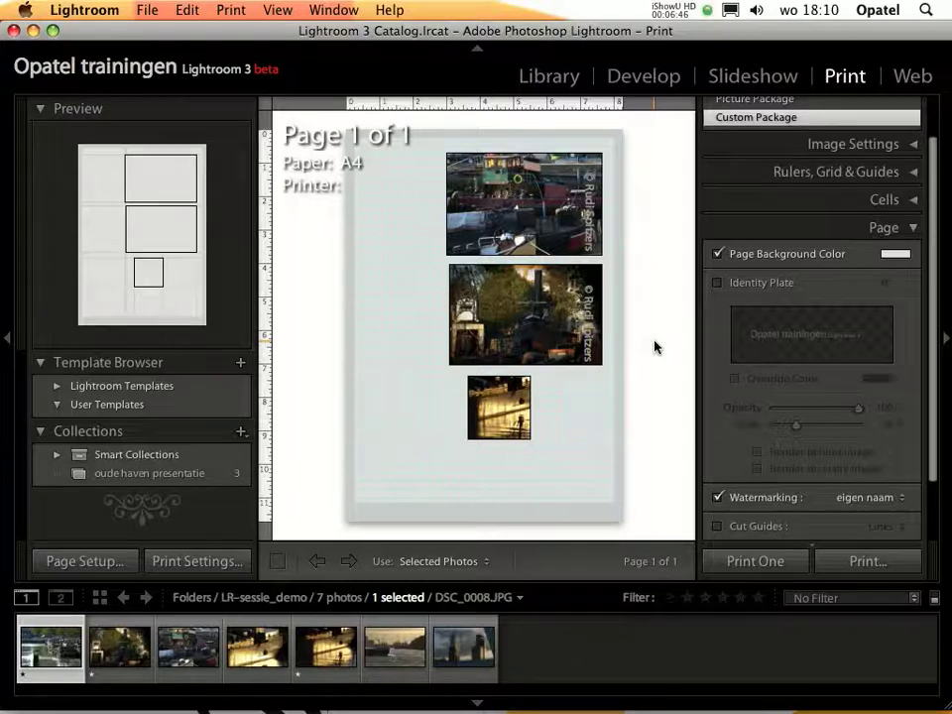
- In the Library, open the Desktop folder and select afsluitslide demo.psd
left_click(558, 78)
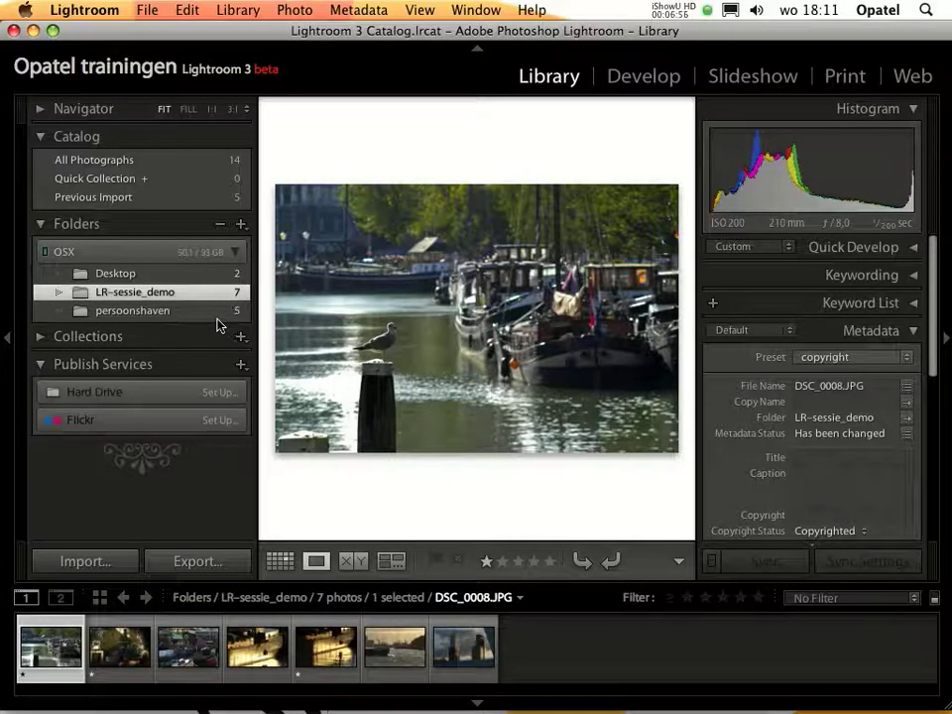
left_click(124, 273)
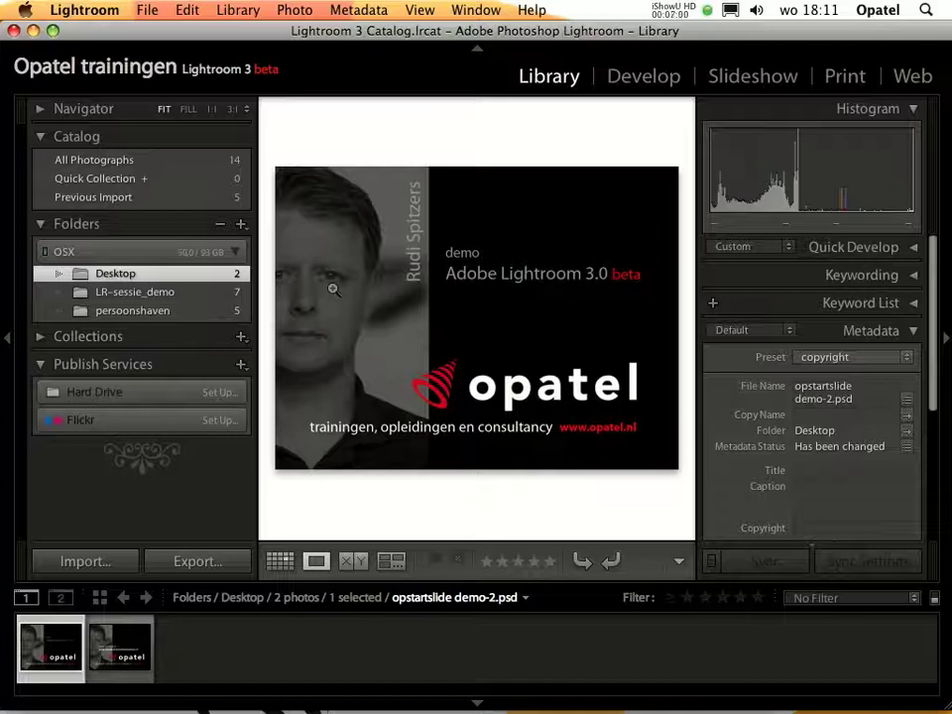
key("Right")
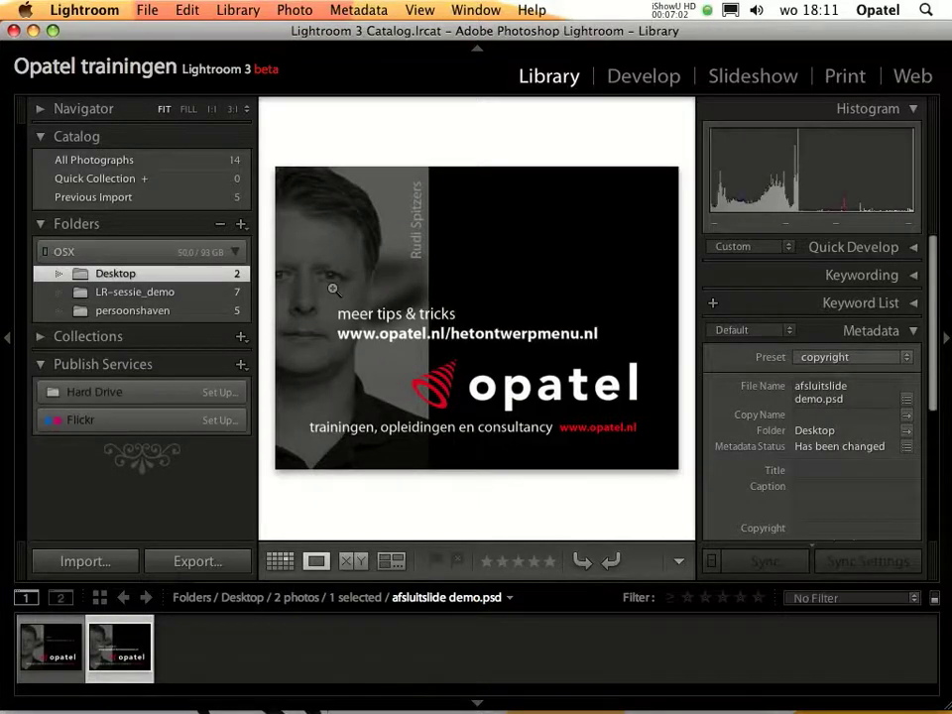
- Black out the interface with Lights Out and show the closing slide enlarged
key("l")
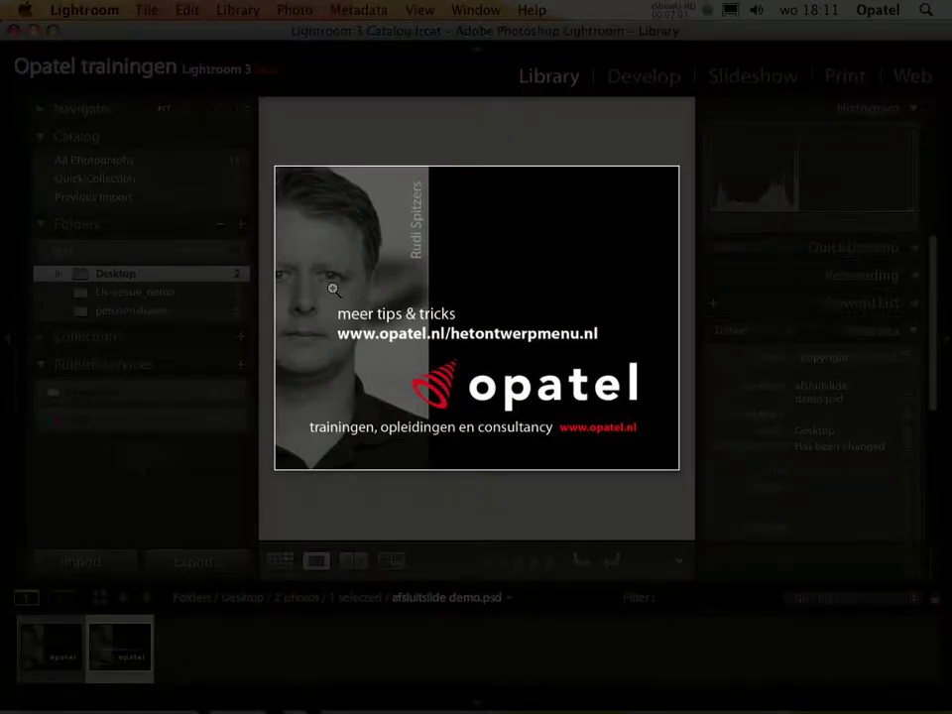
key("l")
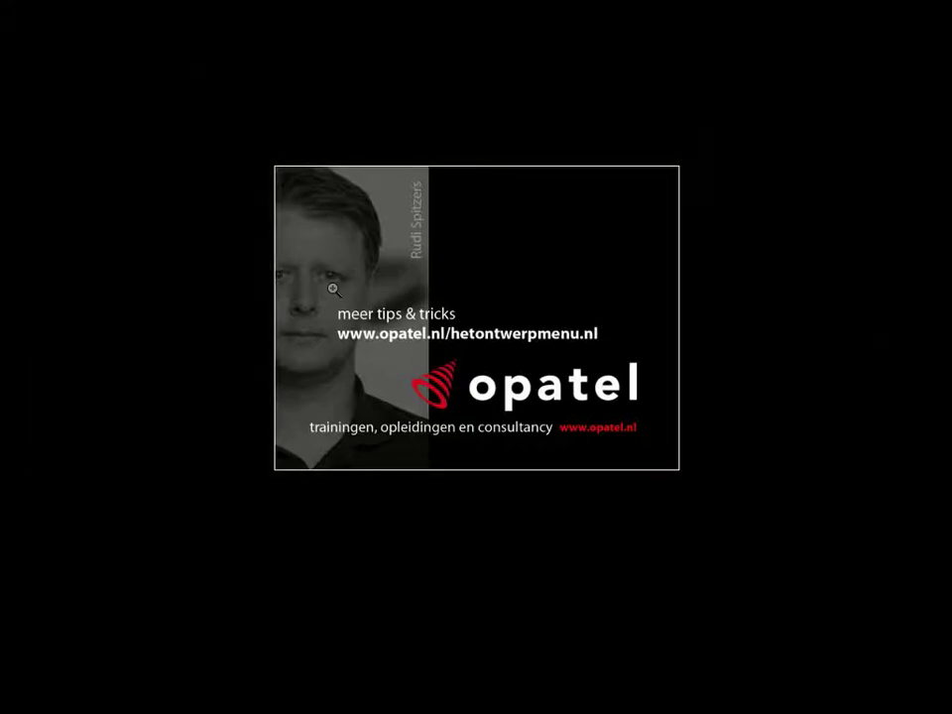
key("shift+Tab")
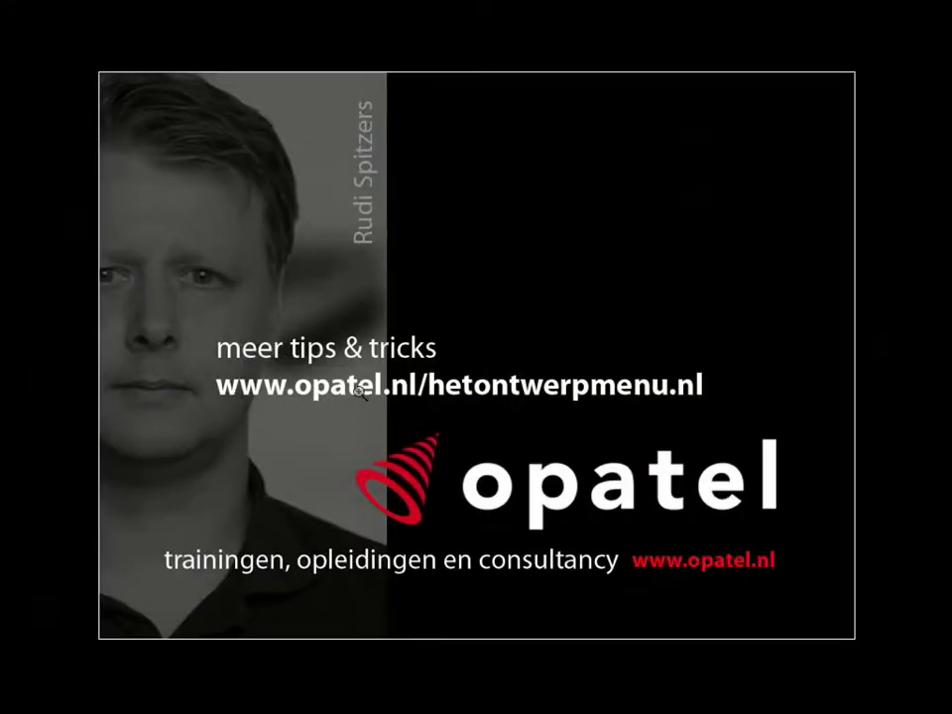